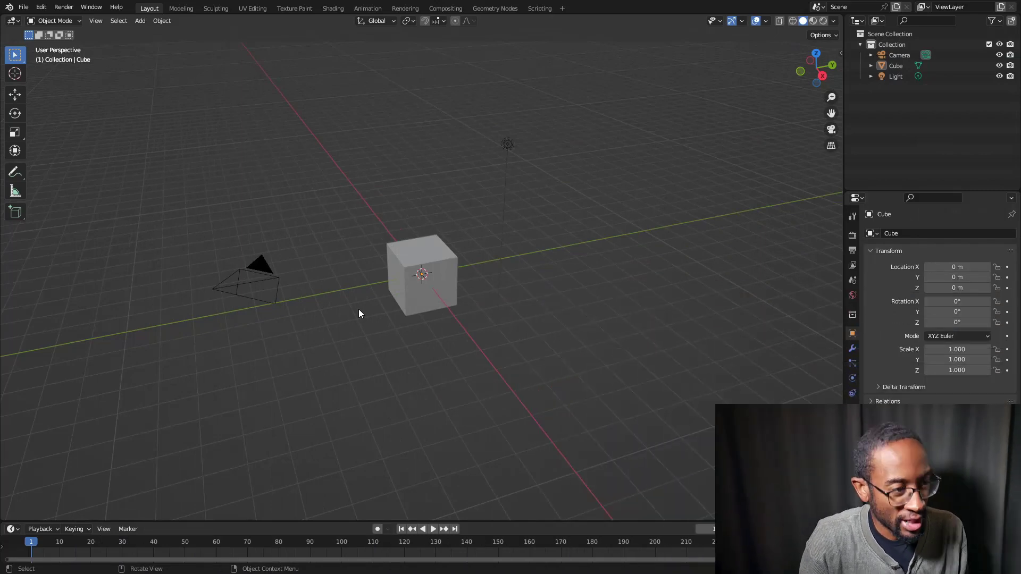
- Orbit the 3D view to see the cube, camera and light almost head-on from the front
{"action": "mouse_move", "coordinate": [368, 322]}
{"action": "middle_mouse_down"}
{"action": "mouse_move", "coordinate": [313, 325]}
{"action": "mouse_move", "coordinate": [398, 342]}
{"action": "mouse_move", "coordinate": [356, 317]}
{"action": "mouse_move", "coordinate": [368, 319]}
{"action": "middle_mouse_up"}
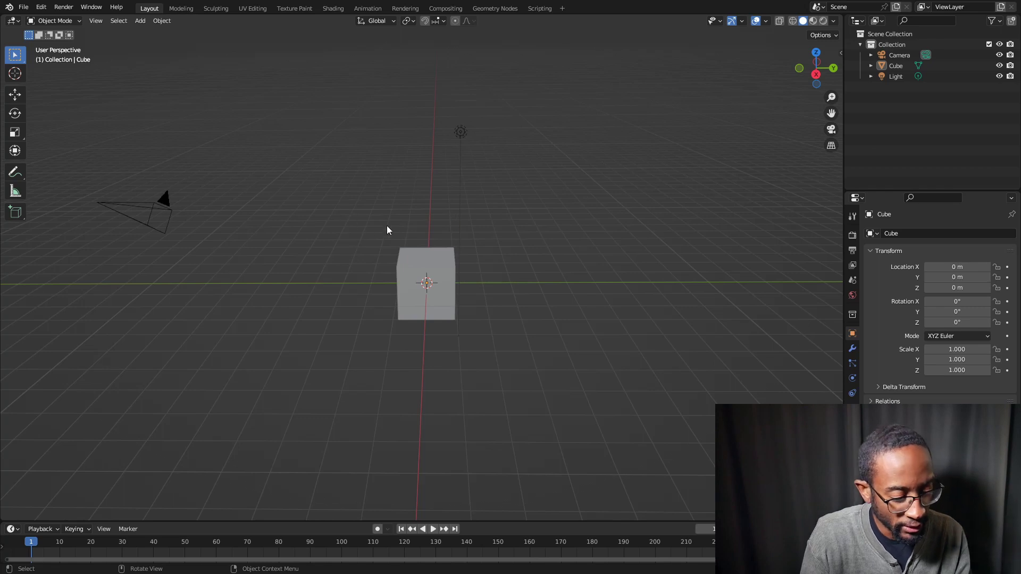
{"action": "key", "text": "ctrl"}
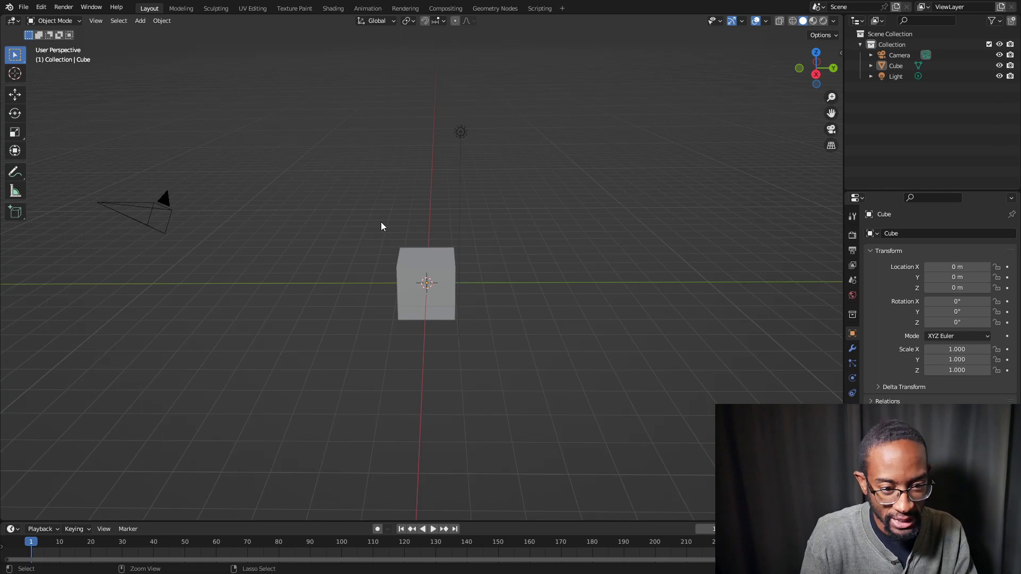
{"action": "key", "text": "ctrl+space"}
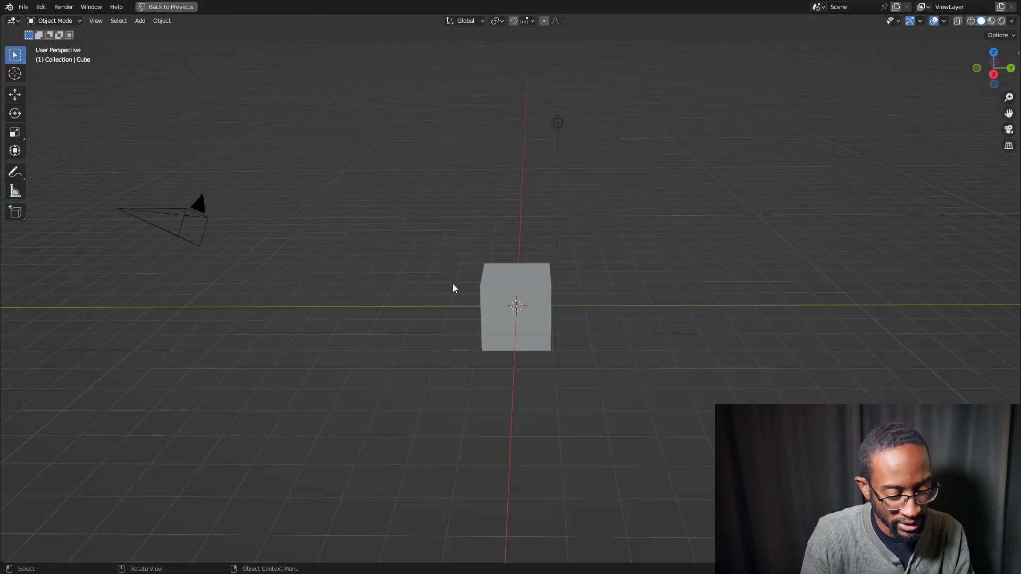
{"action": "key", "text": "ctrl+space"}
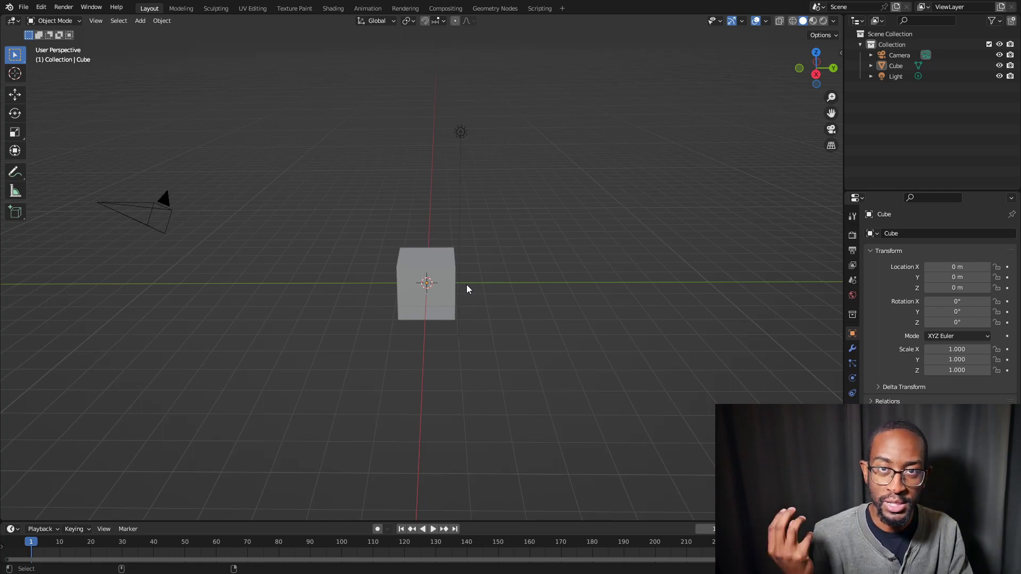
{"action": "key", "text": "ctrl+alt+space"}
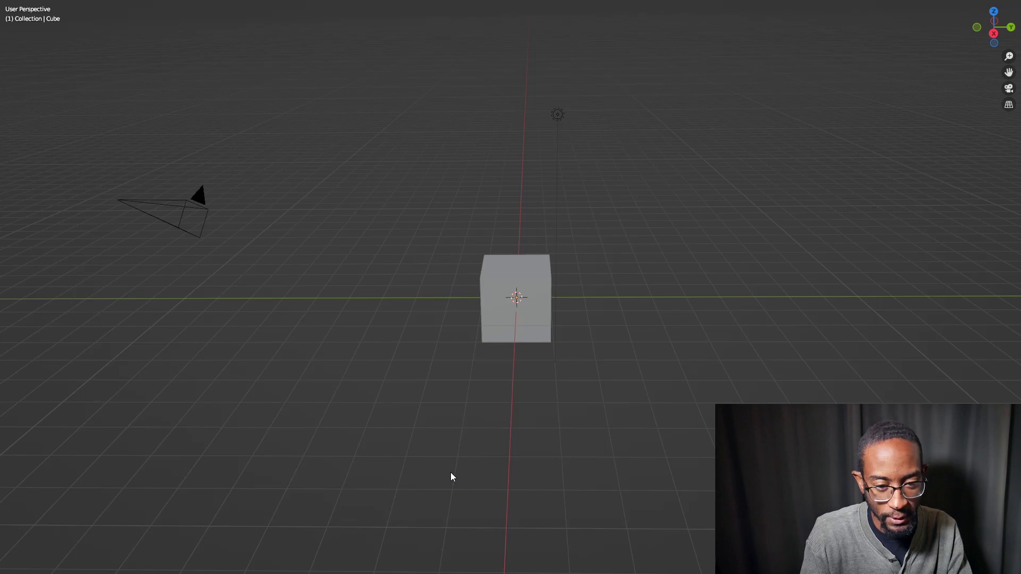
{"action": "key", "text": "ctrl+alt+space"}
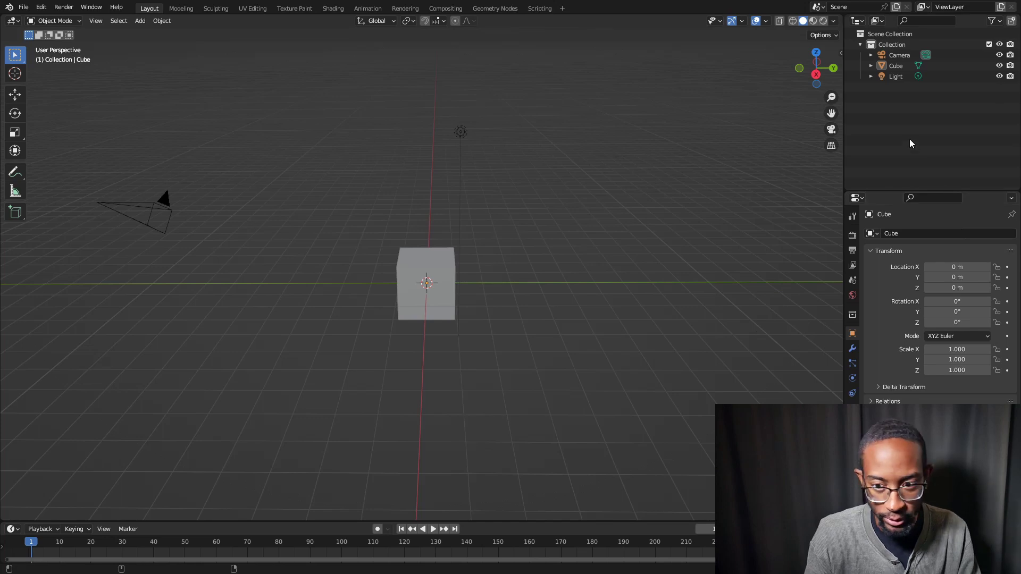
{"action": "key", "text": "ctrl+space"}
{"action": "key", "text": "ctrl+space"}
{"action": "key", "text": "ctrl+space"}
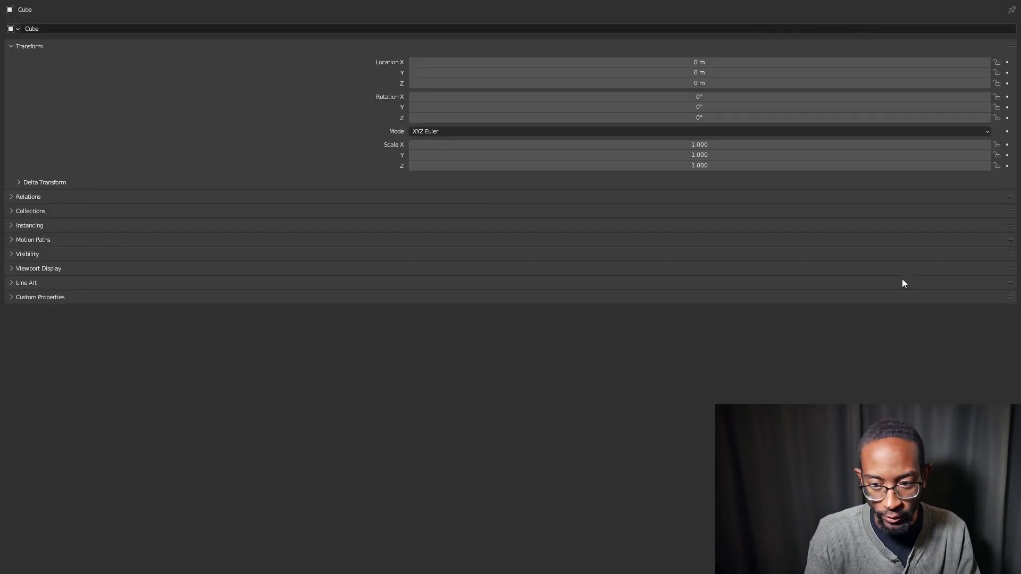
{"action": "key", "text": "ctrl+space"}
{"action": "key", "text": "ctrl+space"}
{"action": "key", "text": "ctrl+space"}
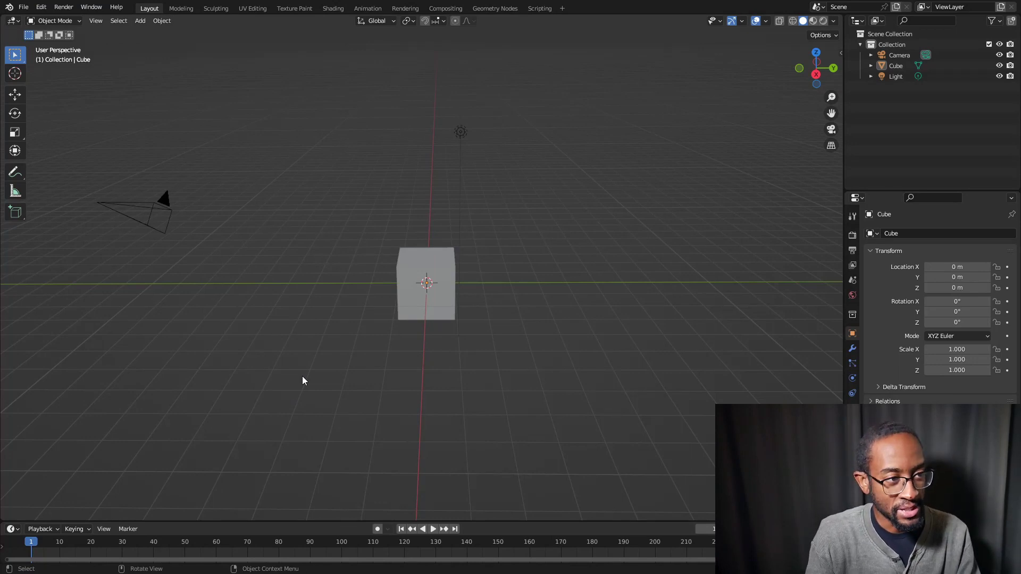
- Toggle Quad View on, orbit the perspective pane, then toggle Quad View off again
{"action": "left_click", "coordinate": [93, 24]}
{"action": "mouse_move", "coordinate": [123, 259]}
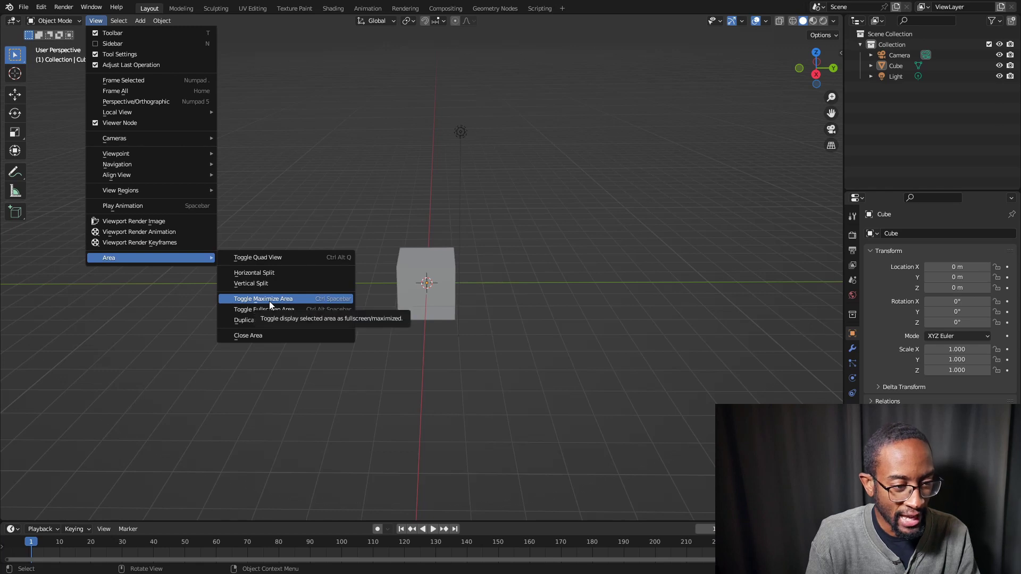
{"action": "left_click", "coordinate": [280, 257]}
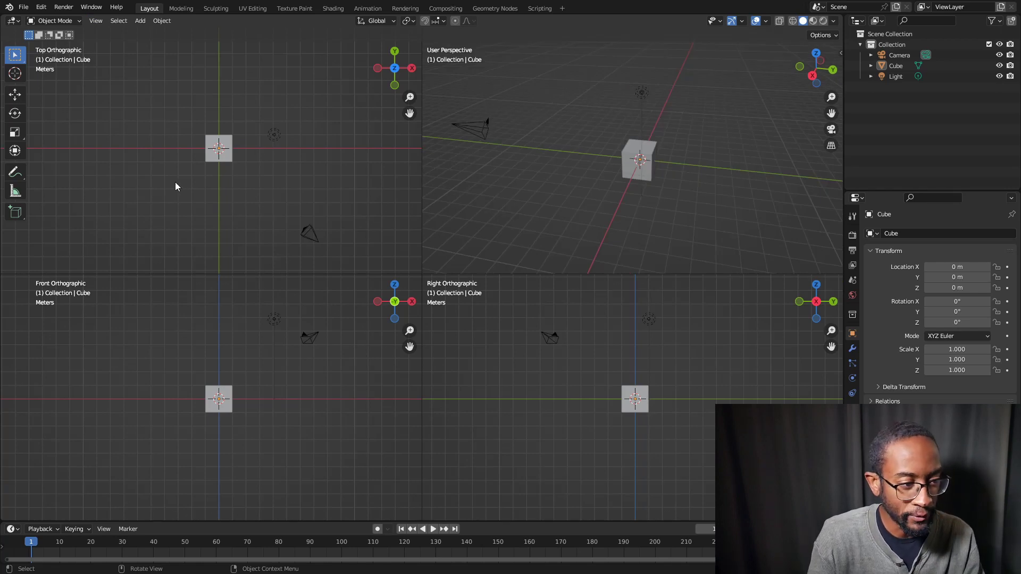
{"action": "mouse_move", "coordinate": [594, 207]}
{"action": "middle_mouse_down"}
{"action": "mouse_move", "coordinate": [537, 183]}
{"action": "mouse_move", "coordinate": [643, 190]}
{"action": "mouse_move", "coordinate": [595, 201]}
{"action": "middle_mouse_up"}
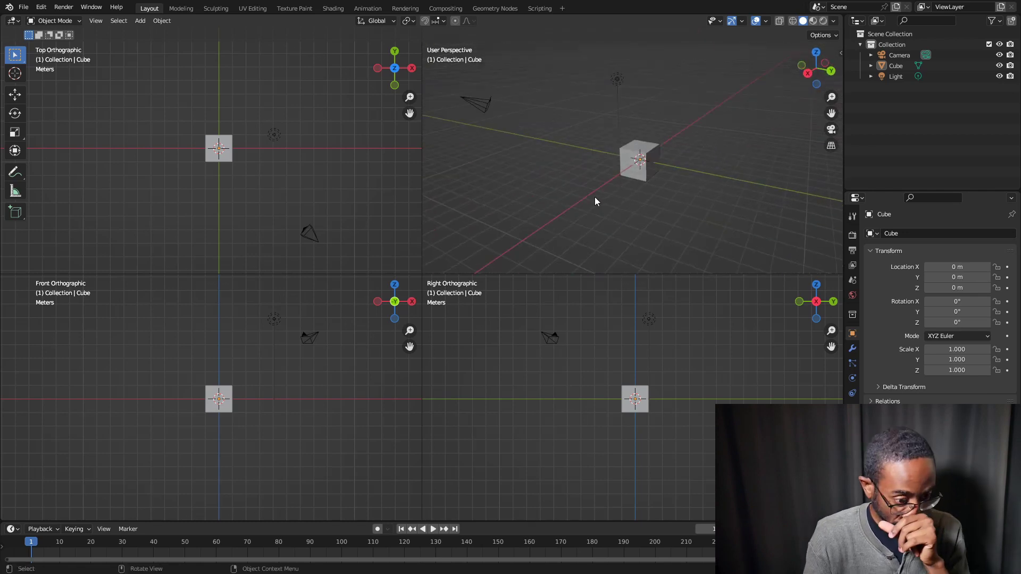
{"action": "left_click", "coordinate": [95, 20]}
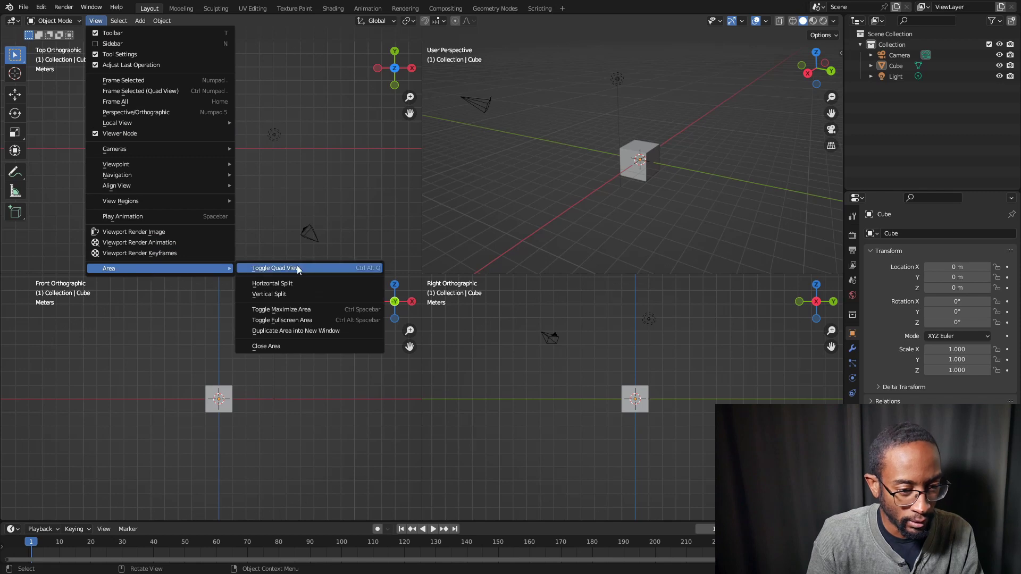
{"action": "left_click", "coordinate": [296, 269]}
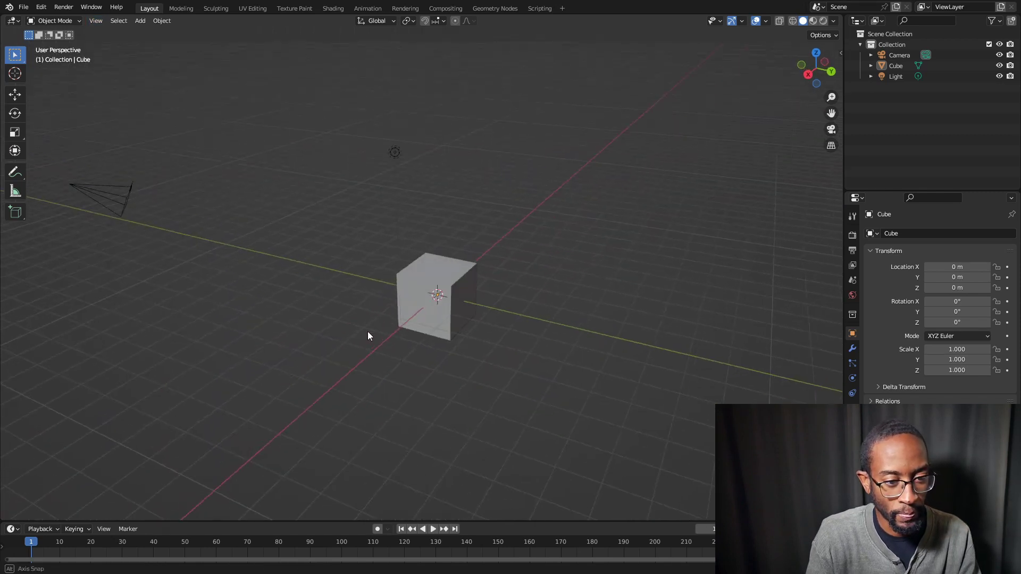
- Close the 3D viewport area using View > Area > Close Area
{"action": "scroll", "coordinate": [367, 335], "scroll_direction": "up", "scroll_amount": 2}
{"action": "left_click", "coordinate": [95, 21]}
{"action": "mouse_move", "coordinate": [131, 259]}
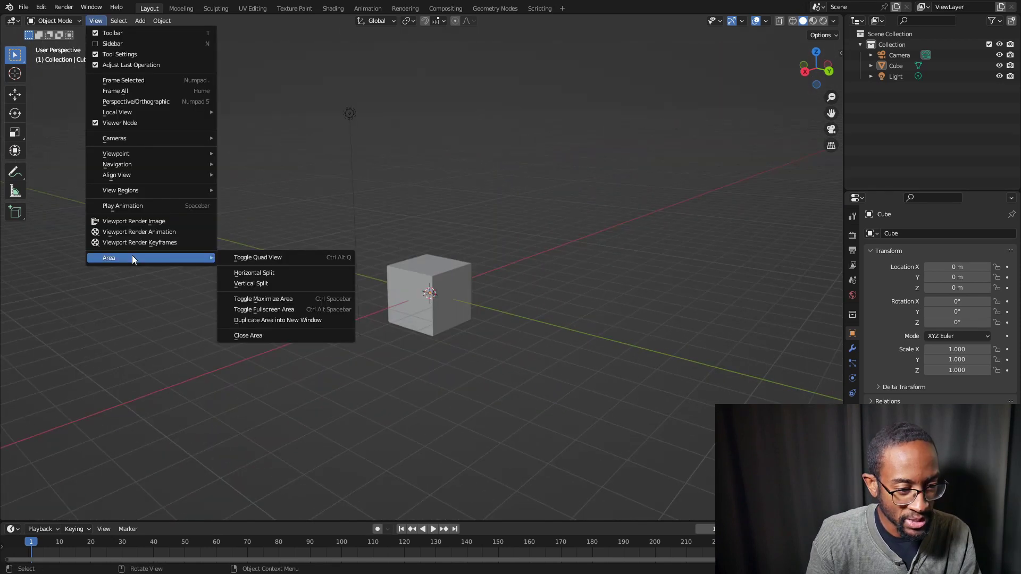
{"action": "left_click", "coordinate": [269, 335]}
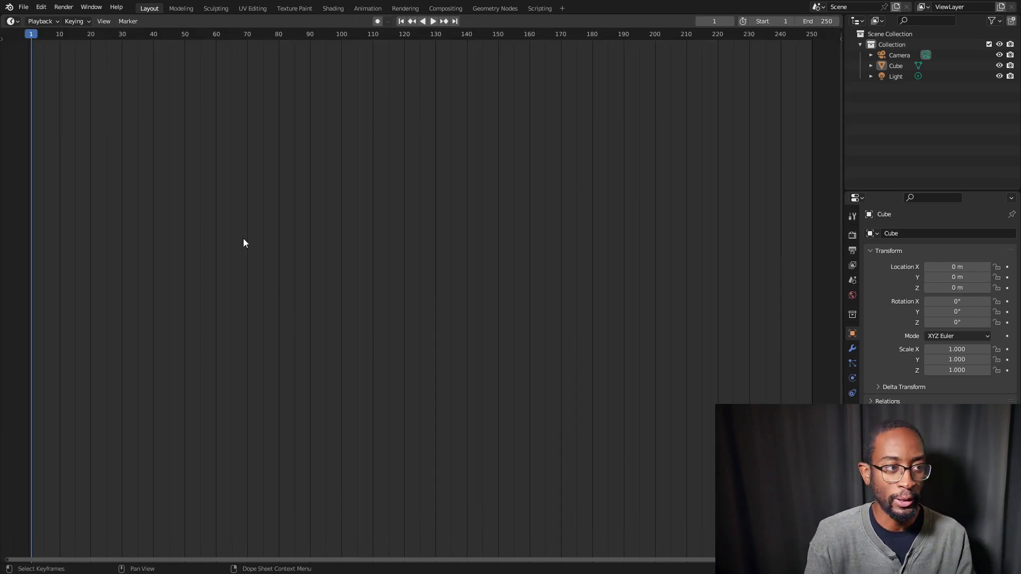
- Switch the remaining timeline area to a 3D Viewport and orbit to a low view of the cube
{"action": "left_click", "coordinate": [17, 19]}
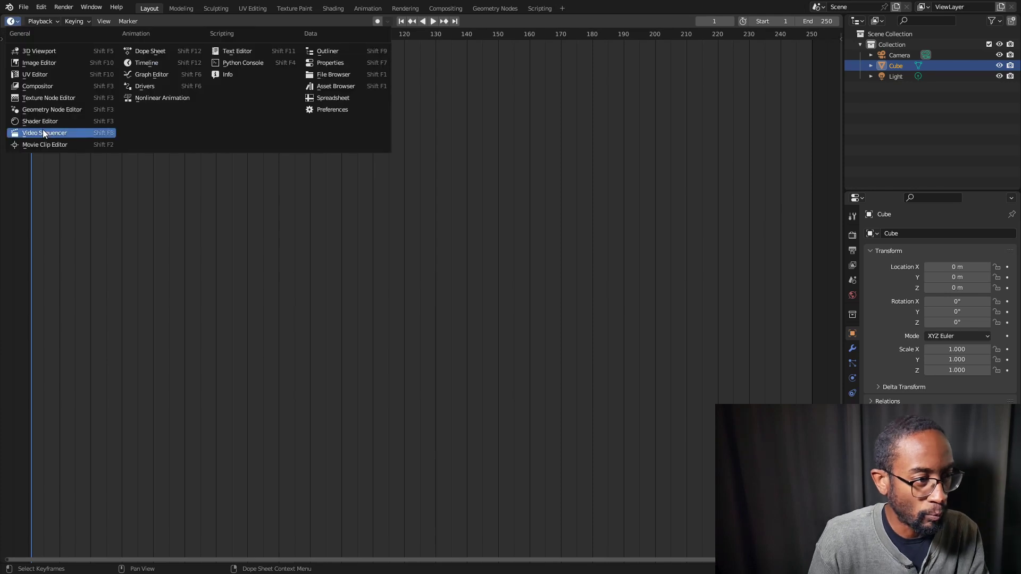
{"action": "left_click", "coordinate": [39, 51]}
{"action": "middle_click_drag", "start_coordinate": [218, 260], "coordinate": [179, 172]}
{"action": "scroll", "coordinate": [272, 331], "scroll_direction": "down", "scroll_amount": 3}
{"action": "scroll", "coordinate": [272, 332], "scroll_direction": "up", "scroll_amount": 1}
{"action": "scroll", "coordinate": [272, 332], "scroll_direction": "up", "scroll_amount": 2}
{"action": "middle_click_drag", "start_coordinate": [285, 355], "coordinate": [302, 212]}
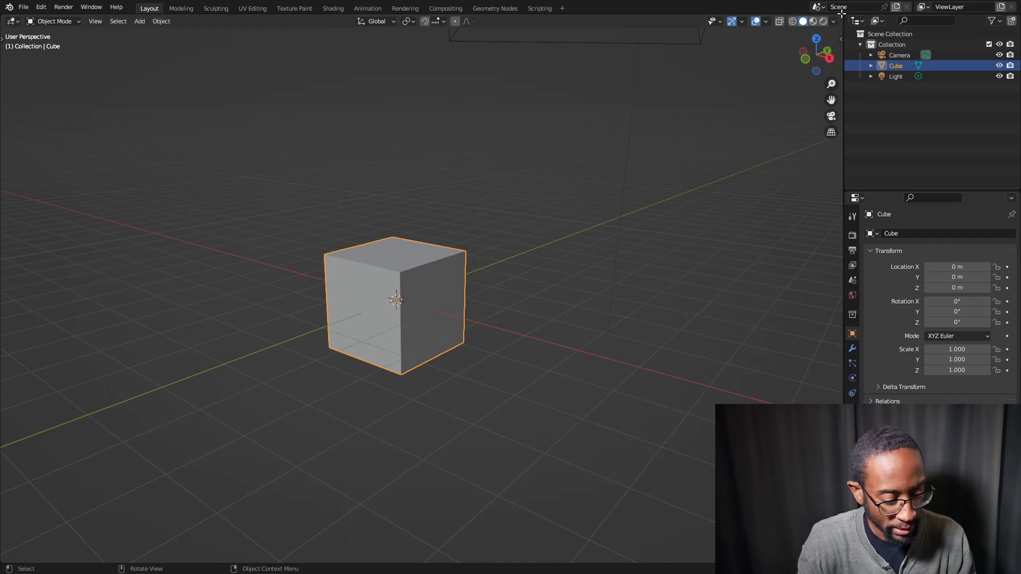
{"action": "left_click_drag", "start_coordinate": [844, 16], "coordinate": [738, 54], "text": "shift"}
{"action": "left_click_drag", "start_coordinate": [880, 11], "coordinate": [508, 57]}
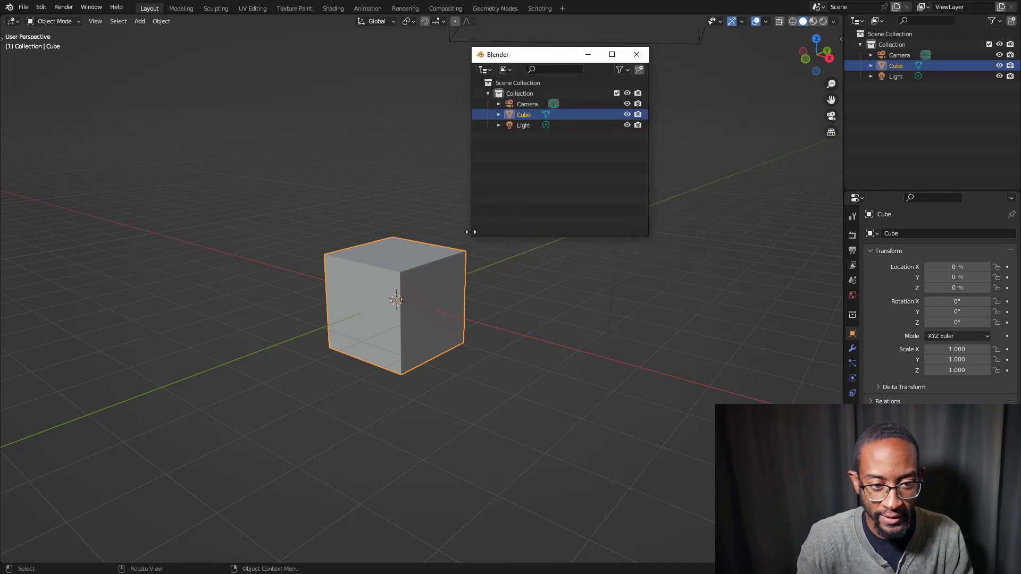
{"action": "left_click_drag", "start_coordinate": [471, 235], "coordinate": [196, 330]}
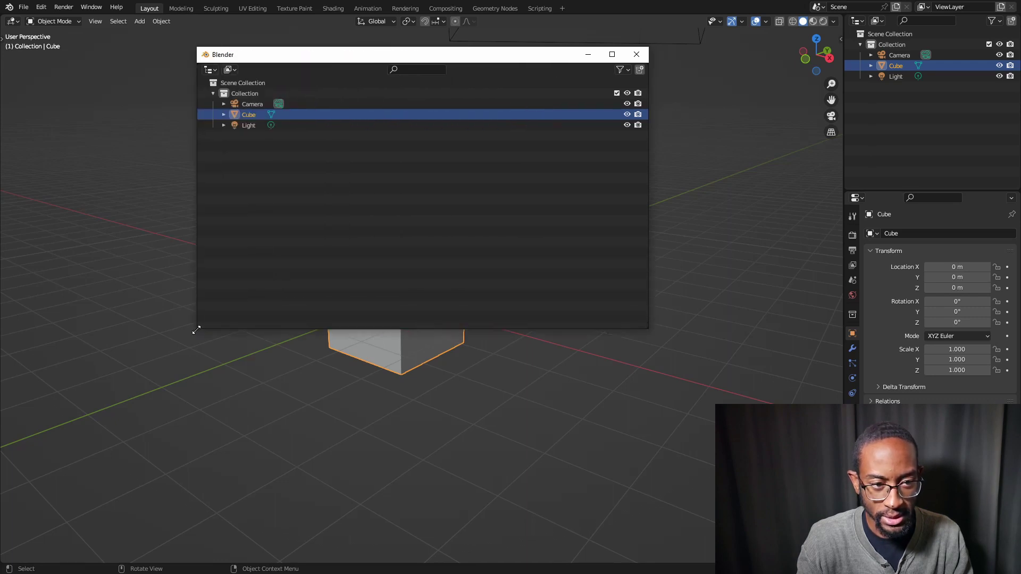
{"action": "left_click", "coordinate": [637, 53]}
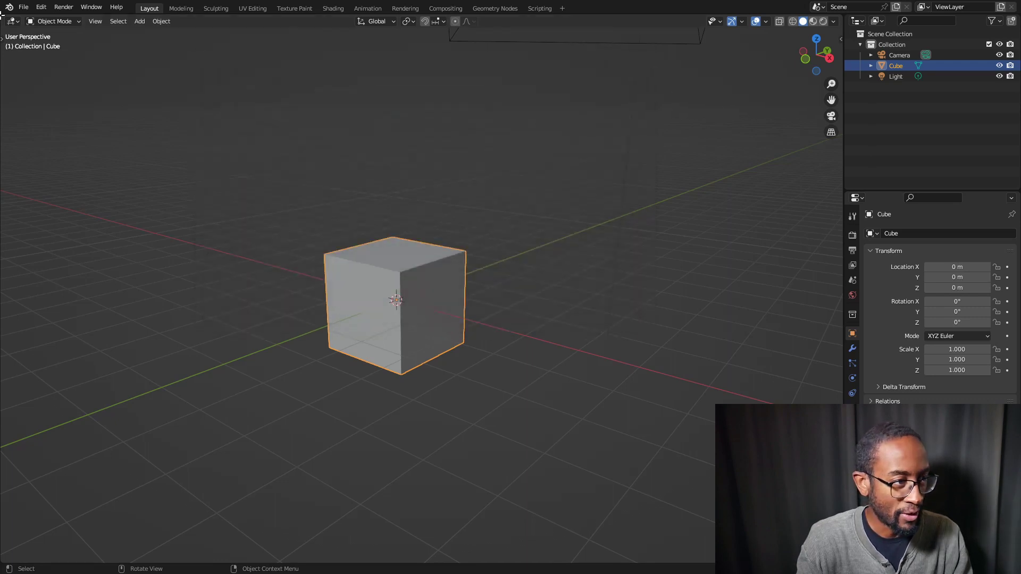
{"action": "left_click_drag", "start_coordinate": [2, 14], "coordinate": [290, 159], "text": "shift"}
{"action": "left_click_drag", "start_coordinate": [167, 15], "coordinate": [260, 22]}
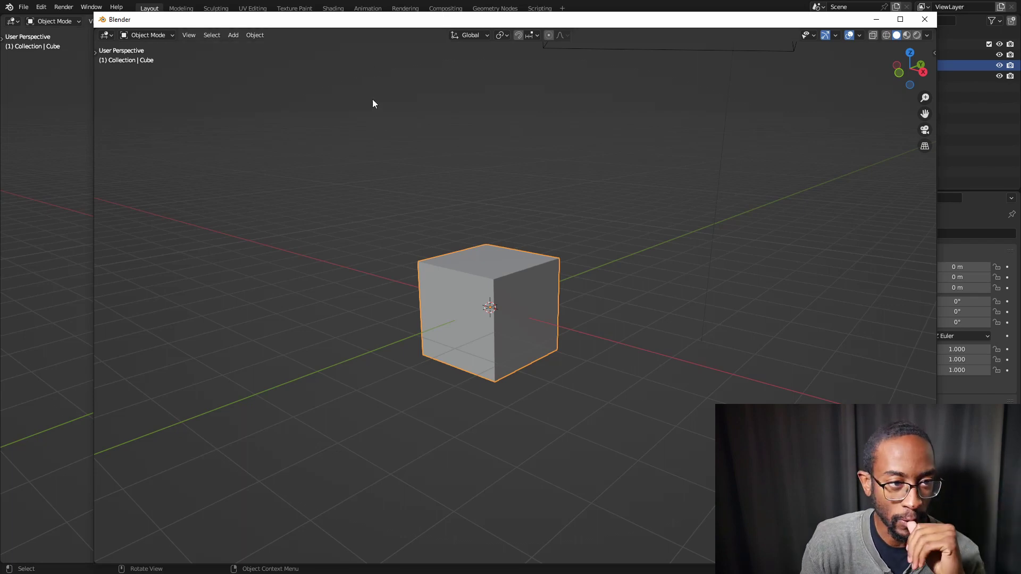
{"action": "left_click_drag", "start_coordinate": [358, 21], "coordinate": [349, 15]}
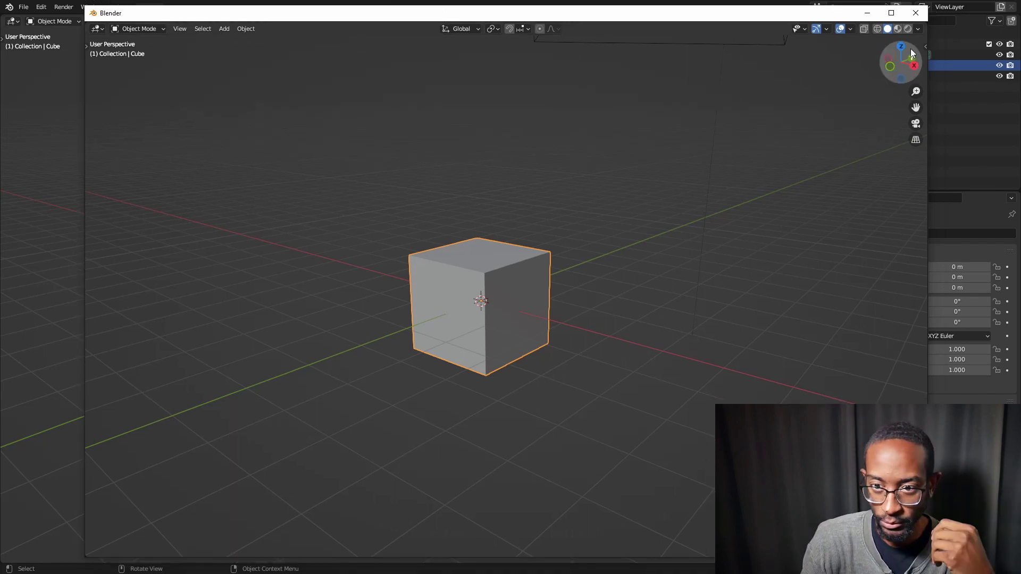
{"action": "left_click", "coordinate": [916, 13]}
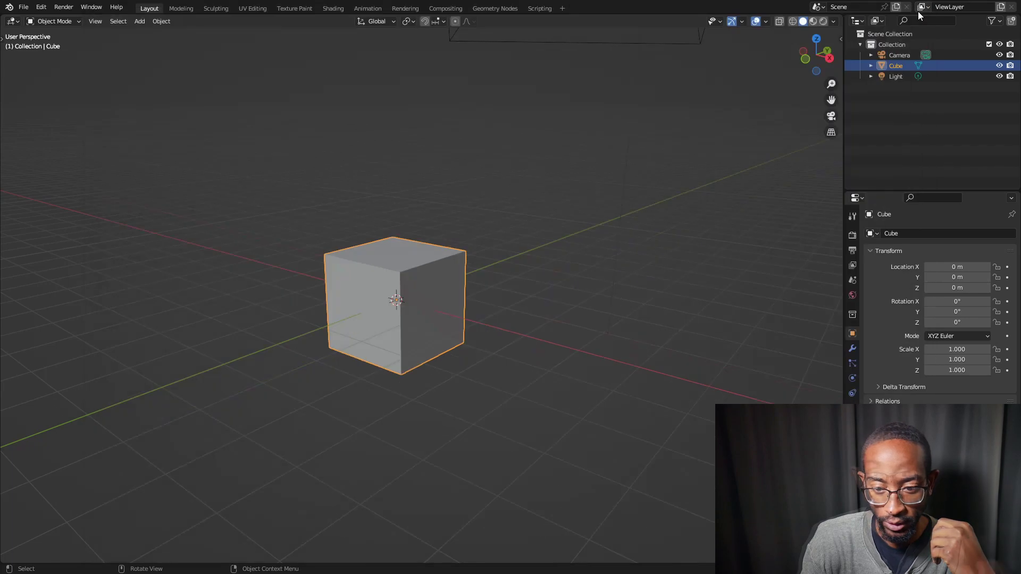
- Make the Light active, duplicate the viewport into a new window and close it, then drag up a bottom timeline
{"action": "left_click", "coordinate": [896, 76]}
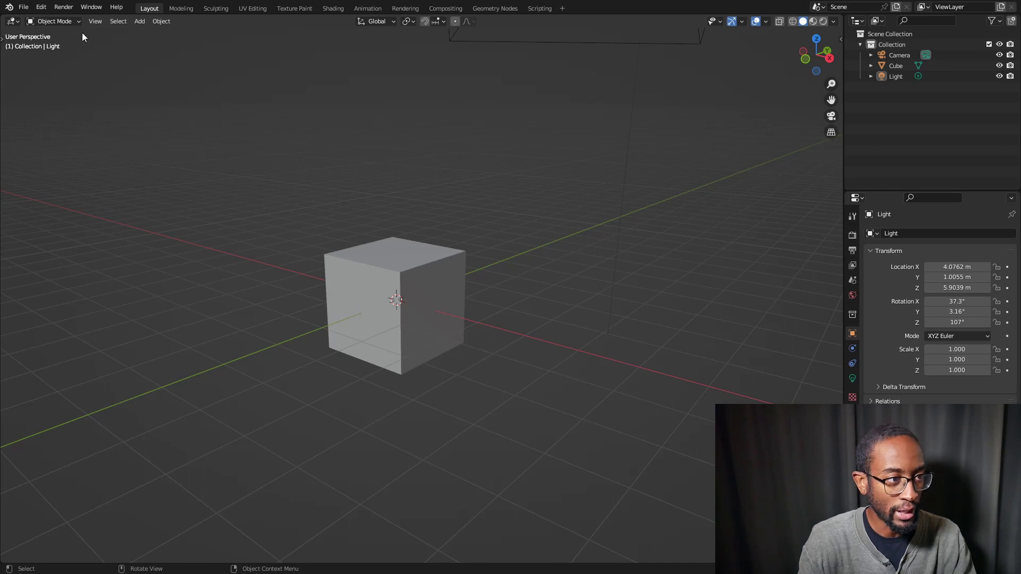
{"action": "left_click", "coordinate": [93, 21]}
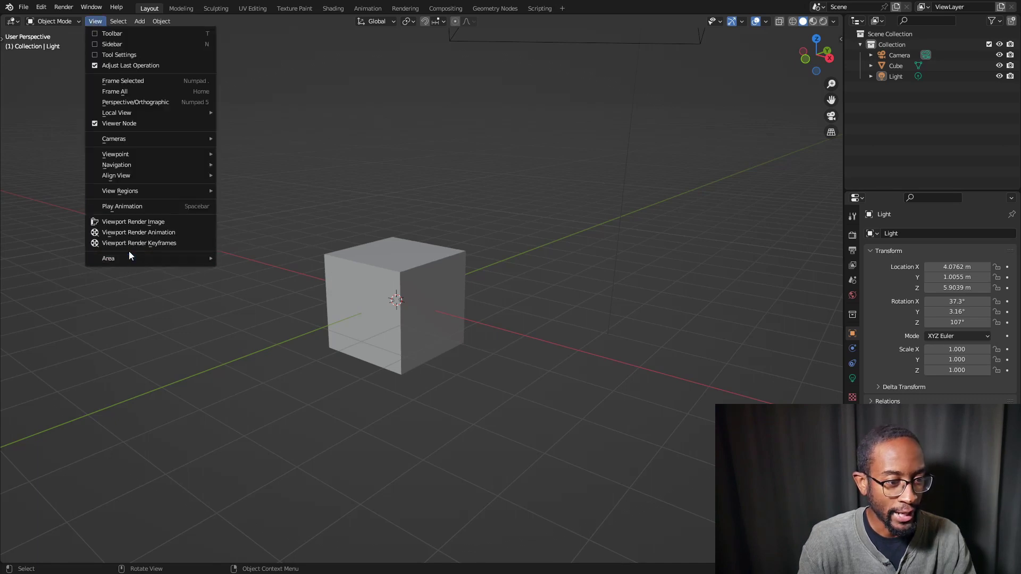
{"action": "mouse_move", "coordinate": [128, 259]}
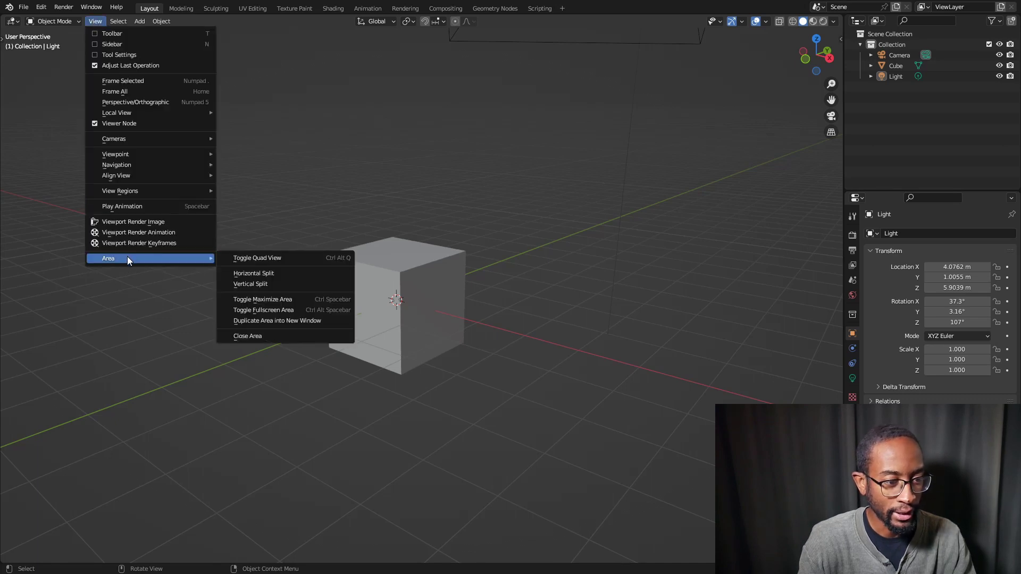
{"action": "left_click", "coordinate": [276, 323]}
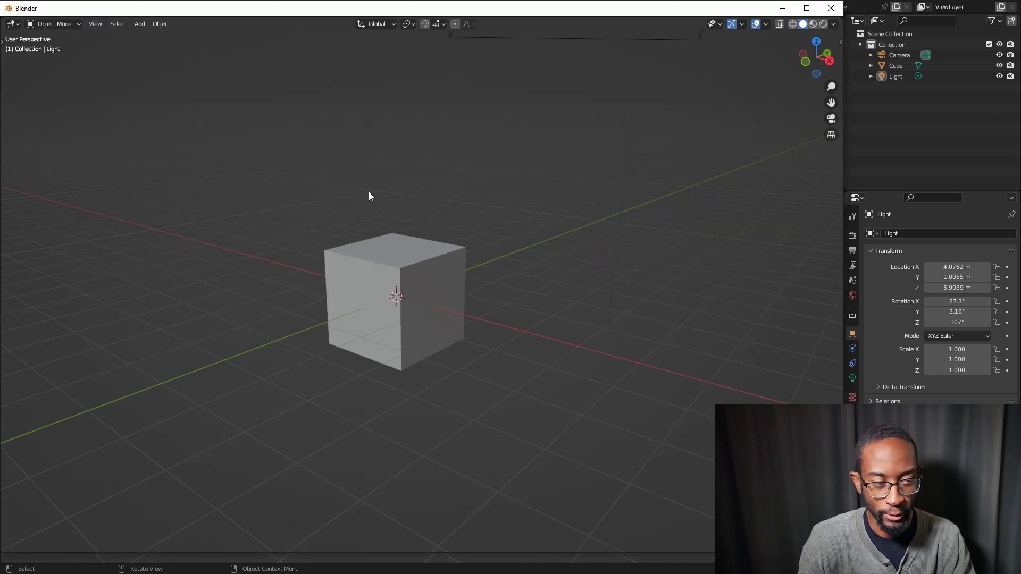
{"action": "left_click", "coordinate": [831, 8]}
{"action": "left_click_drag", "start_coordinate": [263, 560], "coordinate": [262, 485]}
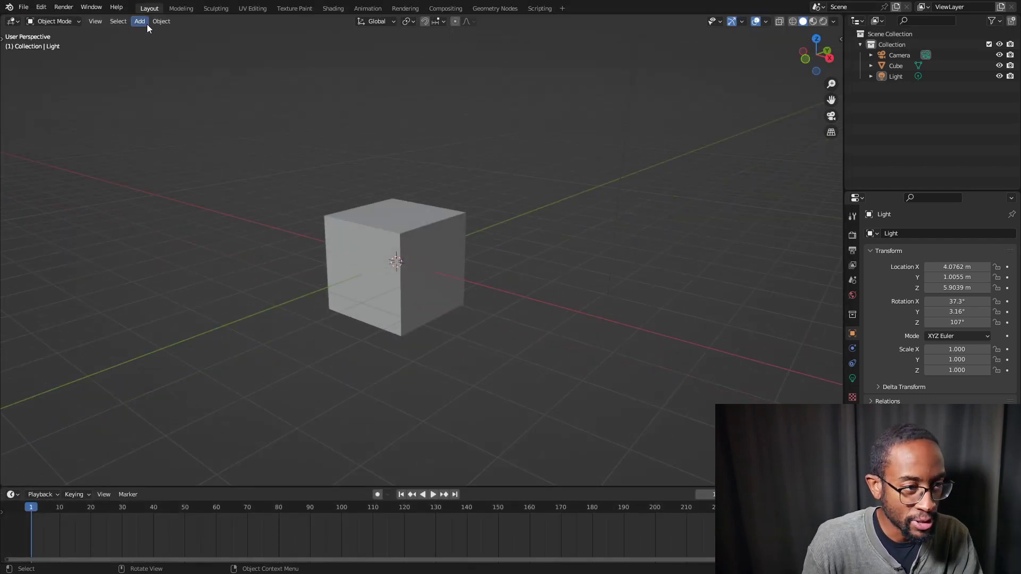
{"action": "right_click", "coordinate": [214, 19]}
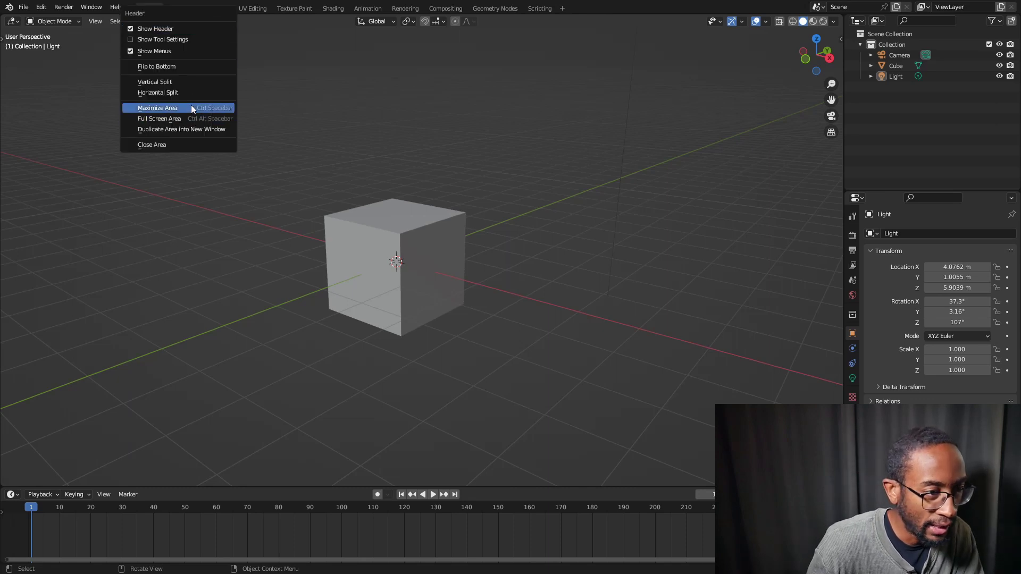
{"action": "left_click", "coordinate": [187, 65]}
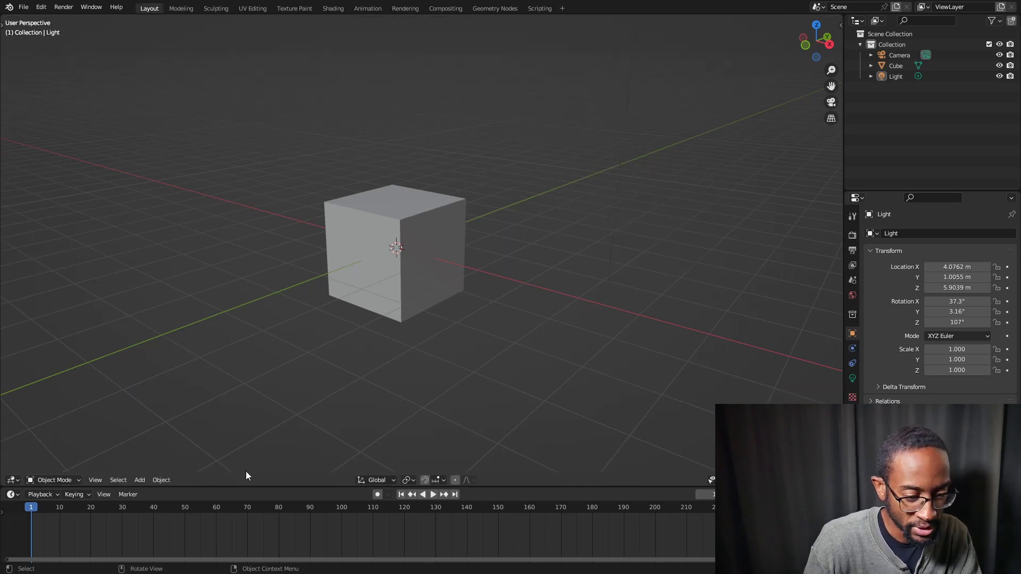
{"action": "right_click", "coordinate": [229, 481]}
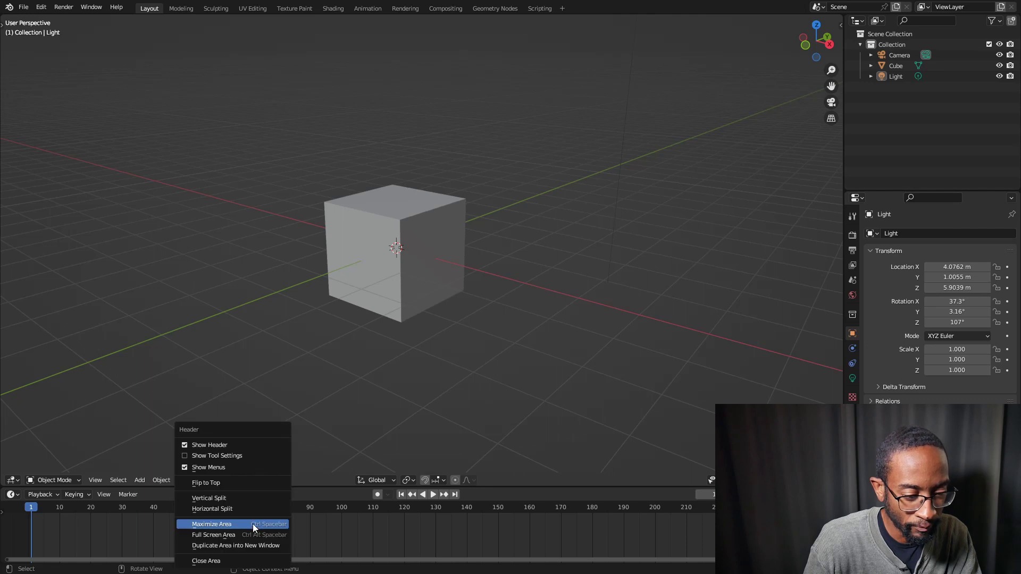
{"action": "left_click", "coordinate": [245, 481]}
{"action": "right_click", "coordinate": [973, 21]}
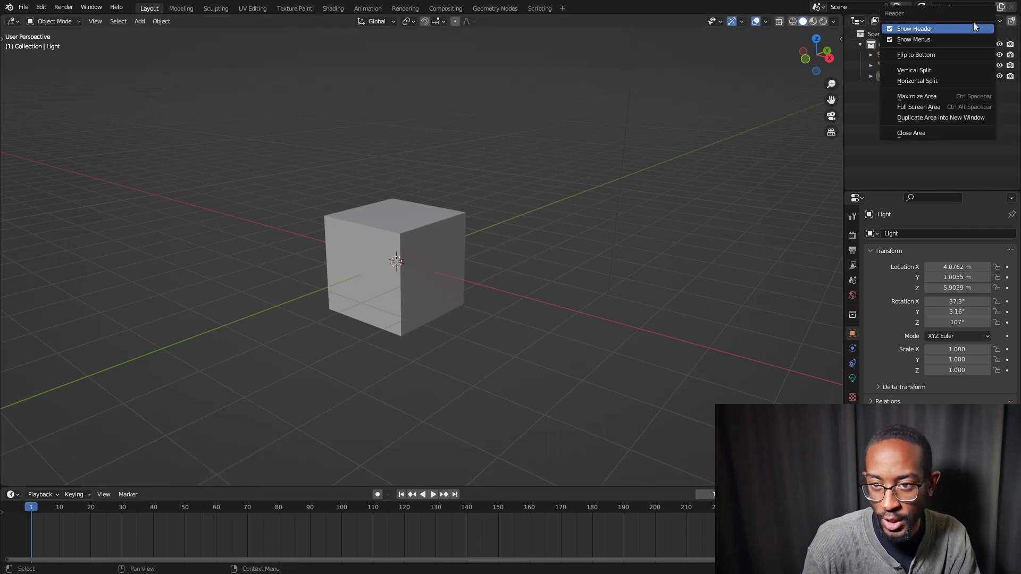
{"action": "left_click", "coordinate": [955, 54]}
{"action": "right_click", "coordinate": [969, 184]}
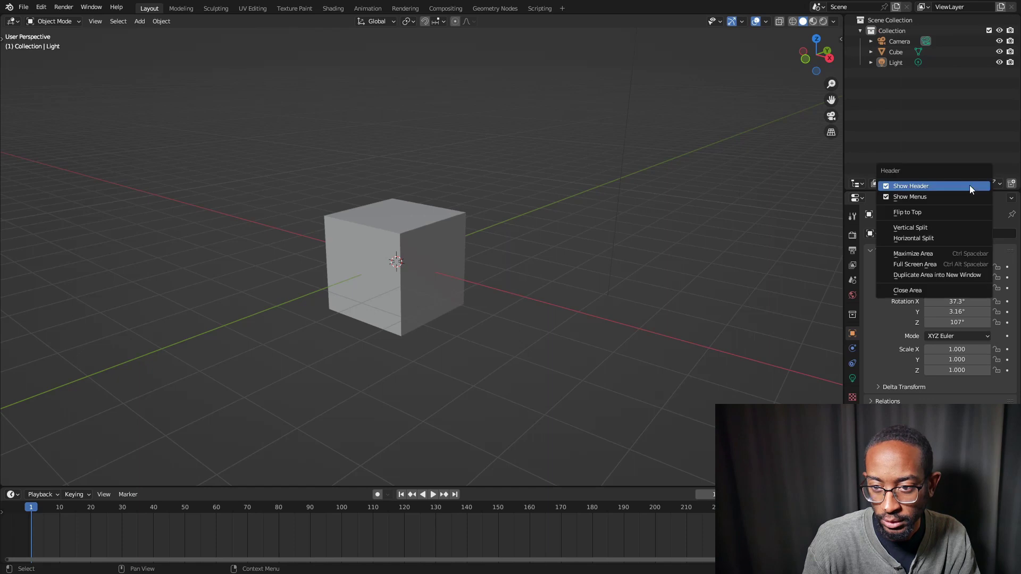
{"action": "left_click", "coordinate": [944, 213]}
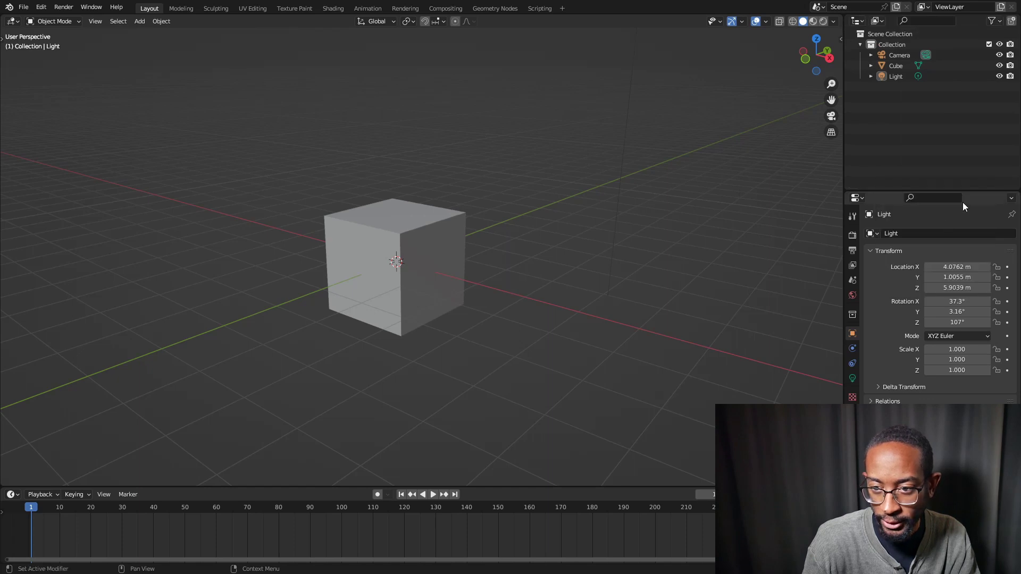
{"action": "right_click", "coordinate": [974, 200]}
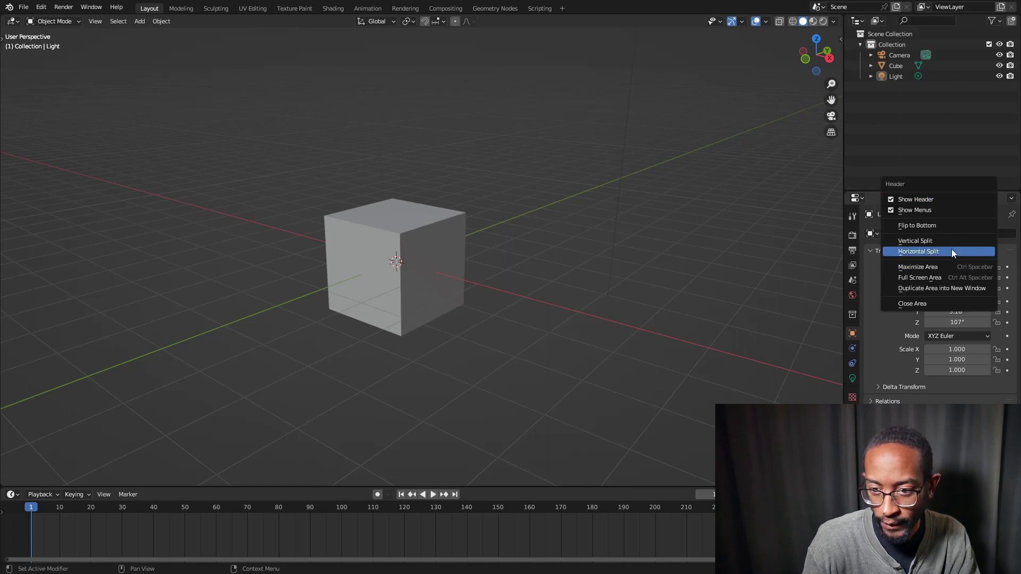
{"action": "key", "text": "Escape"}
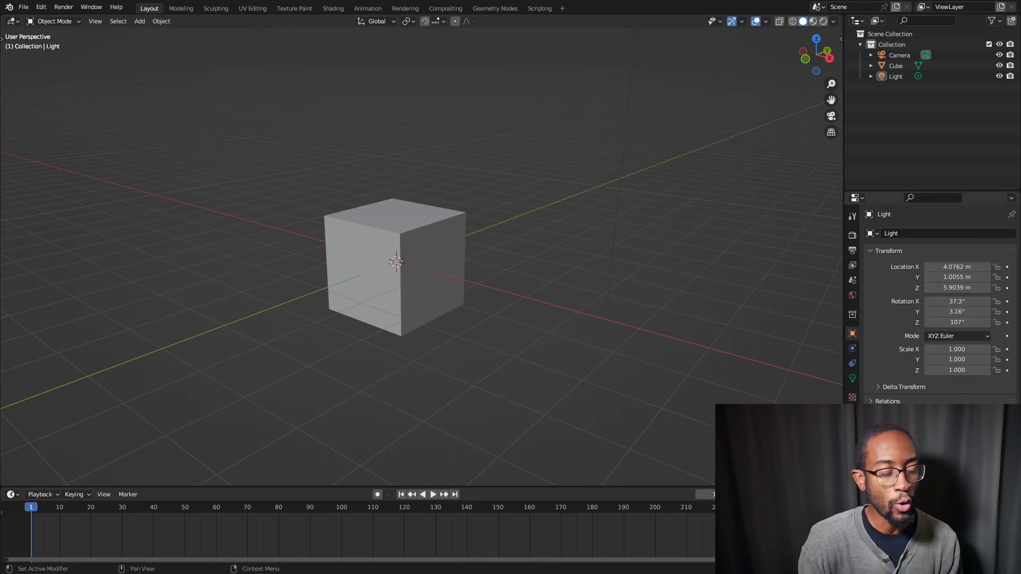
- Orbit the cube, then make the timeline taller and zoom into its frame range
{"action": "mouse_move", "coordinate": [495, 342]}
{"action": "middle_mouse_down"}
{"action": "mouse_move", "coordinate": [490, 269]}
{"action": "mouse_move", "coordinate": [499, 289]}
{"action": "mouse_move", "coordinate": [541, 260]}
{"action": "mouse_move", "coordinate": [498, 264]}
{"action": "middle_mouse_up"}
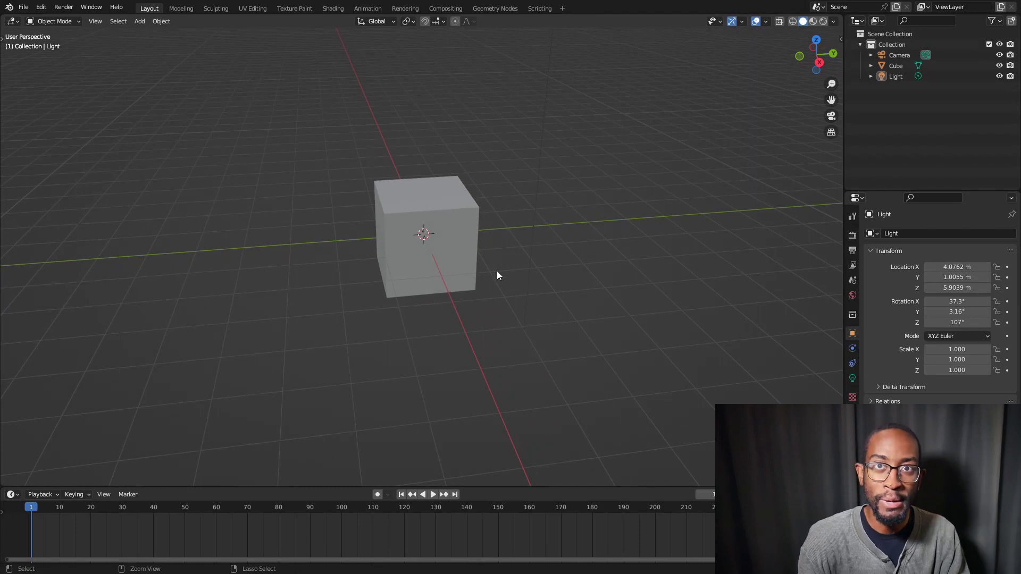
{"action": "middle_click_drag", "start_coordinate": [499, 257], "coordinate": [476, 287], "text": "ctrl"}
{"action": "left_click_drag", "start_coordinate": [481, 487], "coordinate": [484, 413]}
{"action": "middle_click_drag", "start_coordinate": [499, 512], "coordinate": [488, 473], "text": "ctrl"}
{"action": "middle_click_drag", "start_coordinate": [490, 565], "coordinate": [488, 490], "text": "ctrl"}
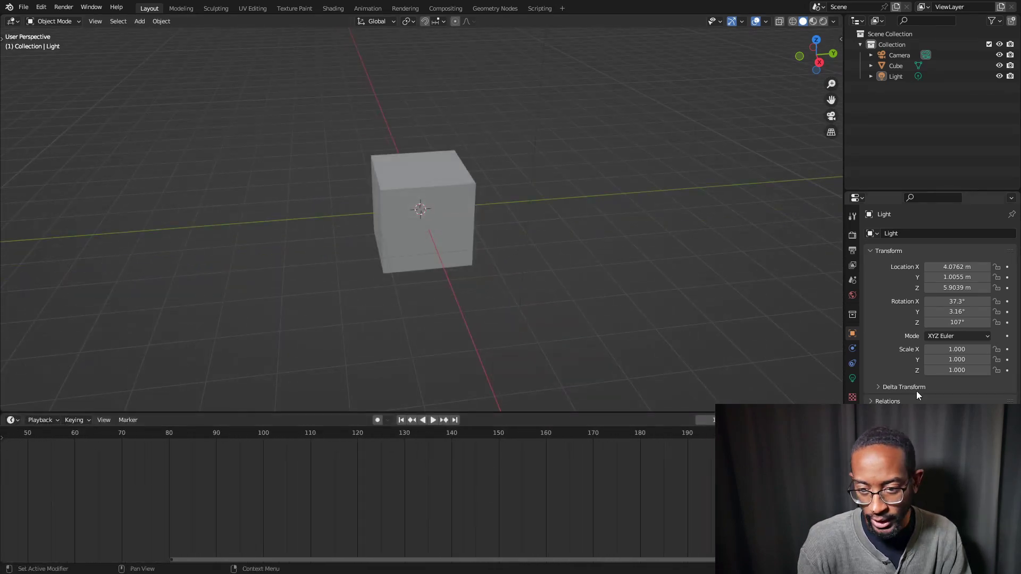
- Enlarge the Properties editor's contents and widen the Outliner and Properties column
{"action": "middle_click_drag", "start_coordinate": [904, 332], "coordinate": [876, 340], "text": "ctrl"}
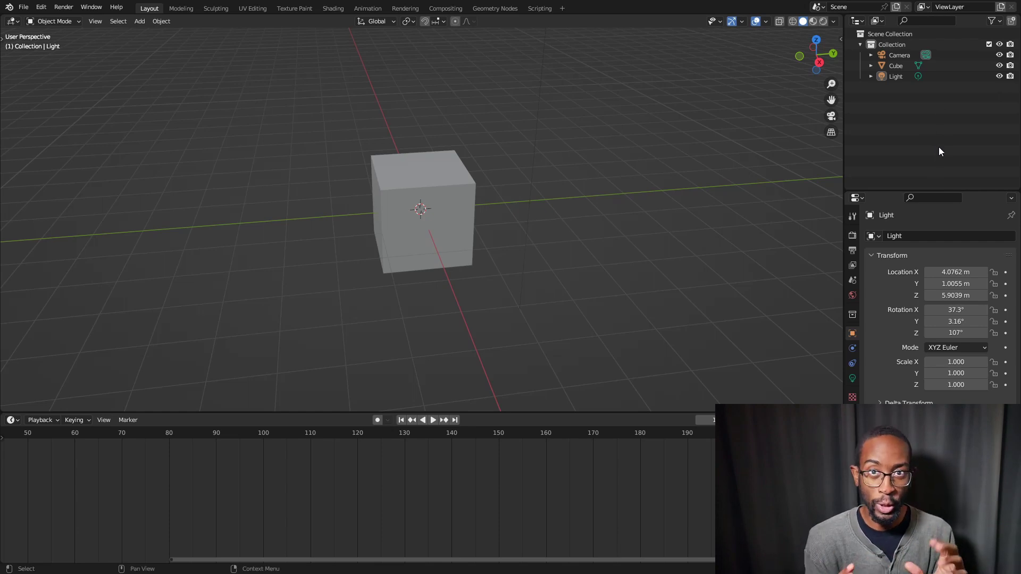
{"action": "mouse_move", "coordinate": [874, 302]}
{"action": "middle_mouse_down", "text": "ctrl"}
{"action": "mouse_move", "coordinate": [879, 320]}
{"action": "mouse_move", "coordinate": [884, 297]}
{"action": "middle_mouse_up", "text": "ctrl"}
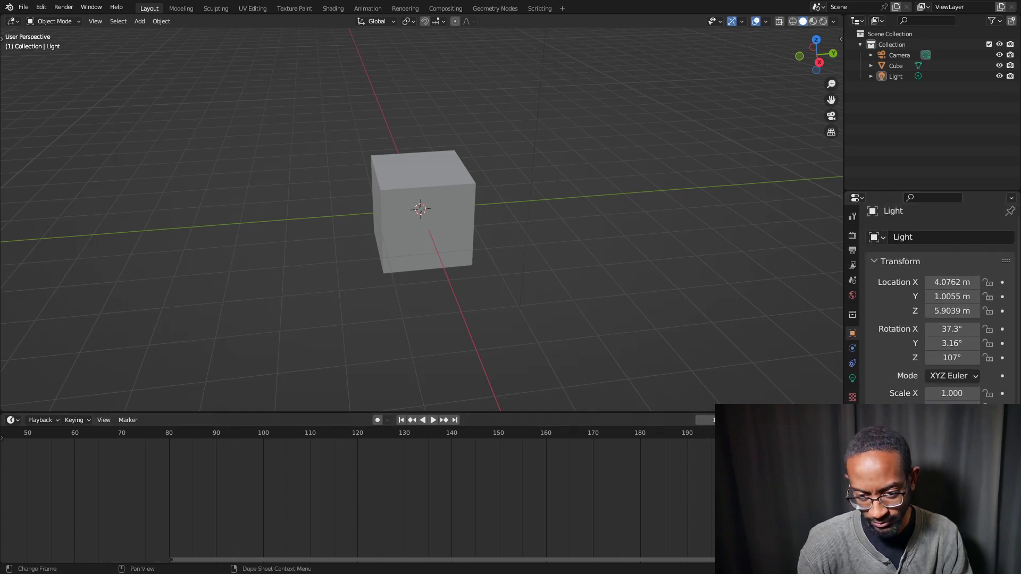
{"action": "left_click_drag", "start_coordinate": [845, 377], "coordinate": [778, 377]}
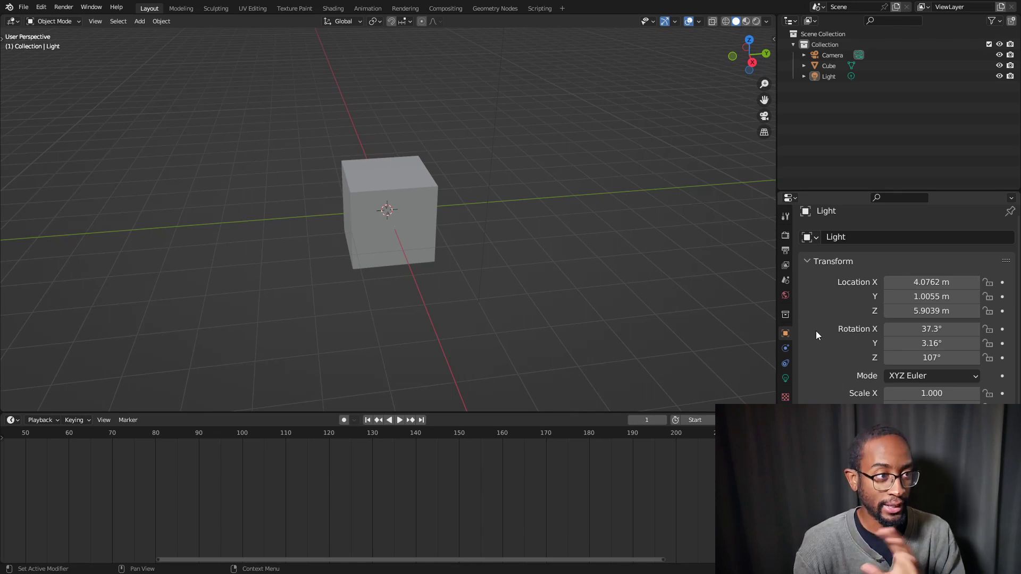
{"action": "left_click", "coordinate": [44, 8]}
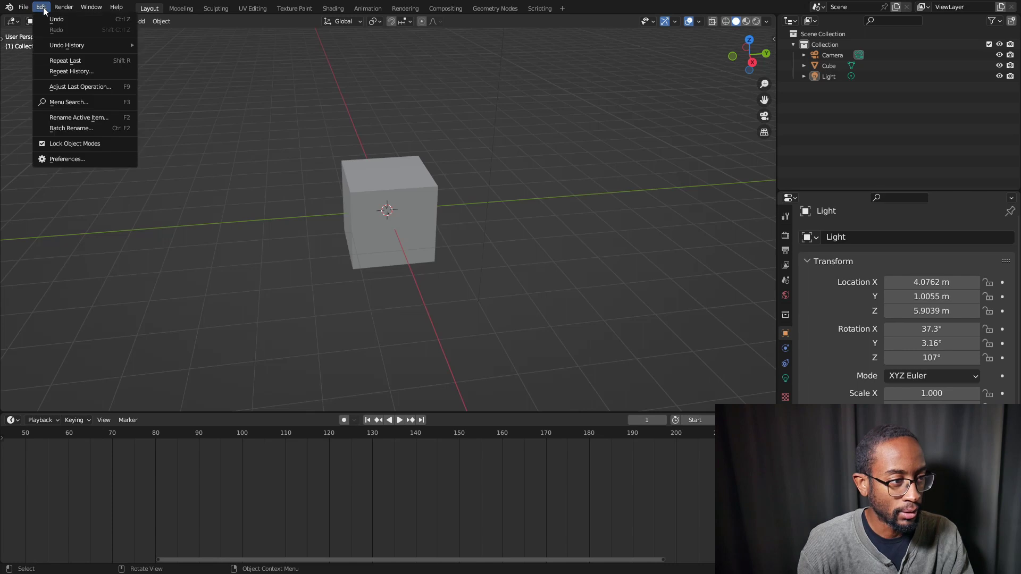
{"action": "left_click", "coordinate": [68, 154]}
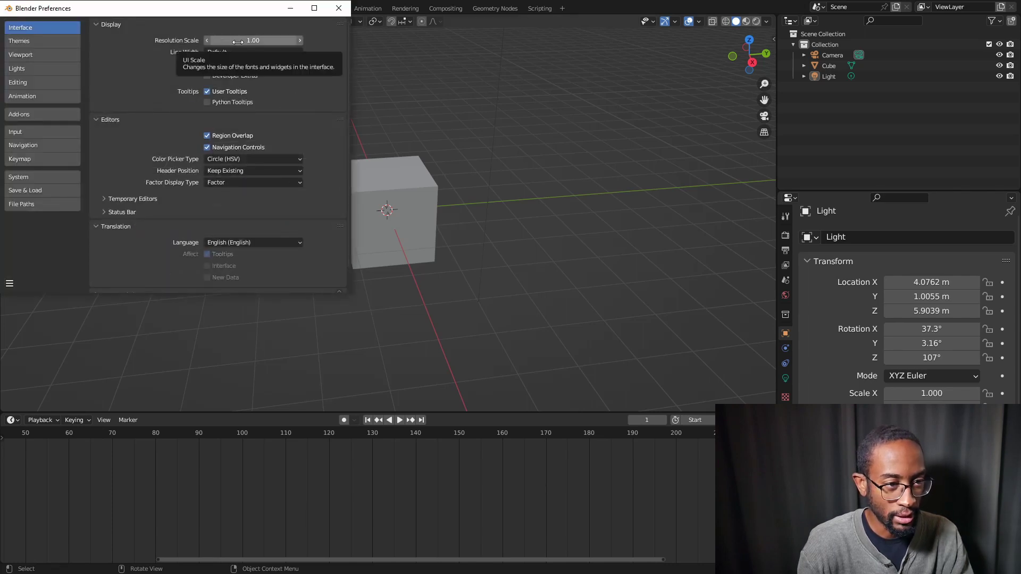
{"action": "mouse_move", "coordinate": [237, 42]}
{"action": "left_mouse_down"}
{"action": "mouse_move", "coordinate": [319, 42]}
{"action": "mouse_move", "coordinate": [237, 42]}
{"action": "left_mouse_up"}
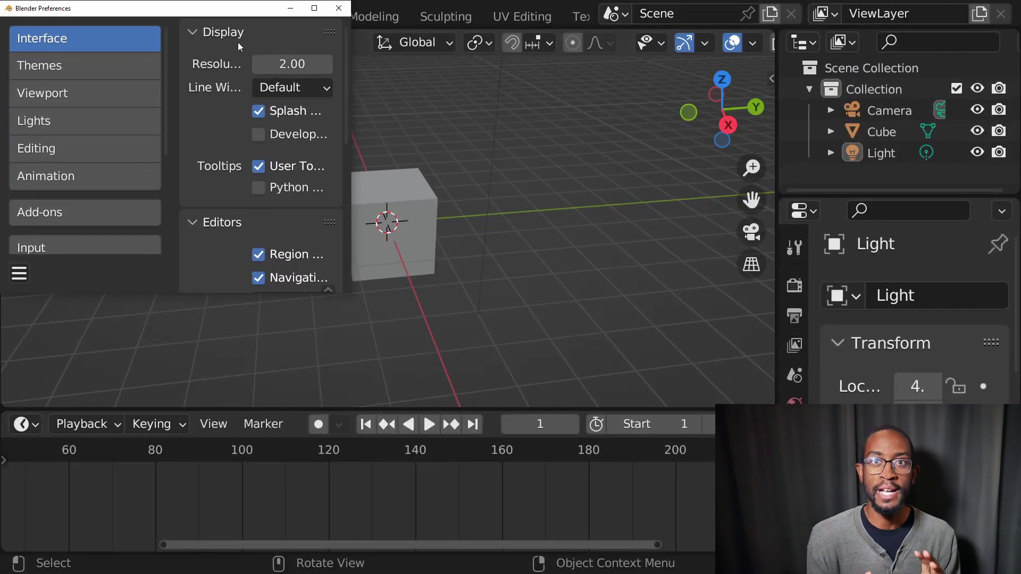
{"action": "left_click_drag", "start_coordinate": [292, 64], "coordinate": [285, 63]}
{"action": "left_click", "coordinate": [292, 63]}
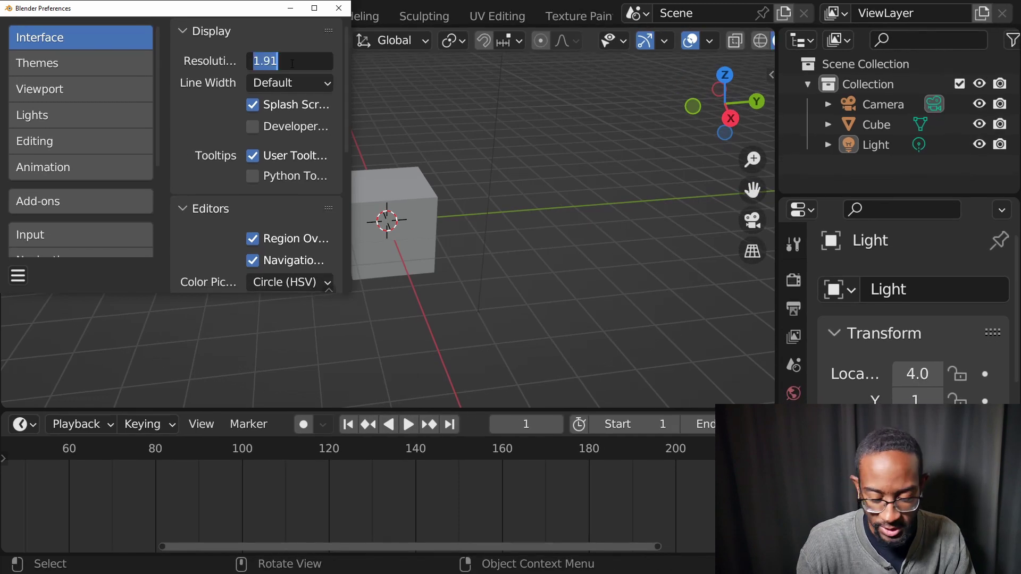
{"action": "type", "text": "1"}
{"action": "key", "text": "Return"}
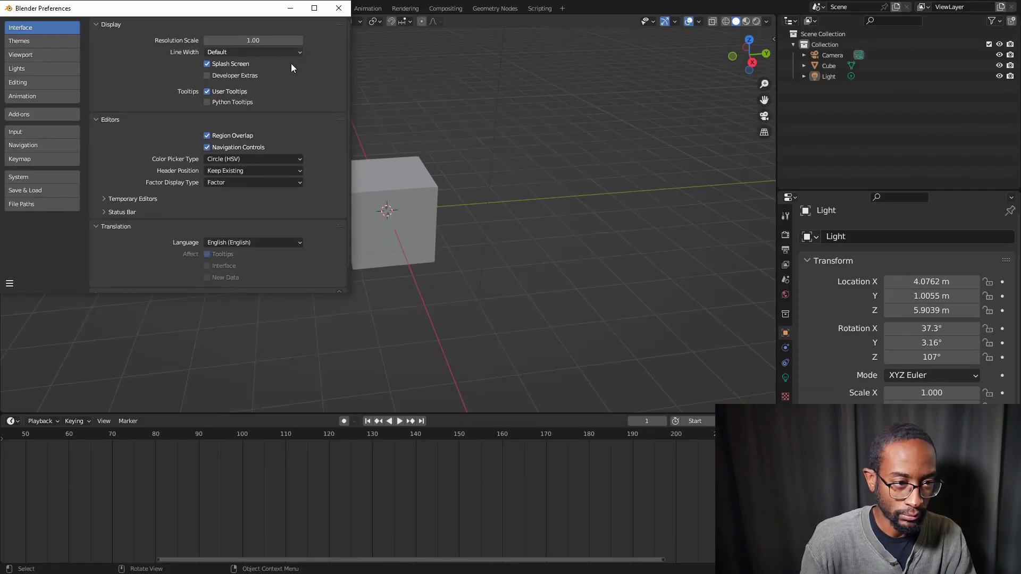
{"action": "left_click", "coordinate": [338, 8]}
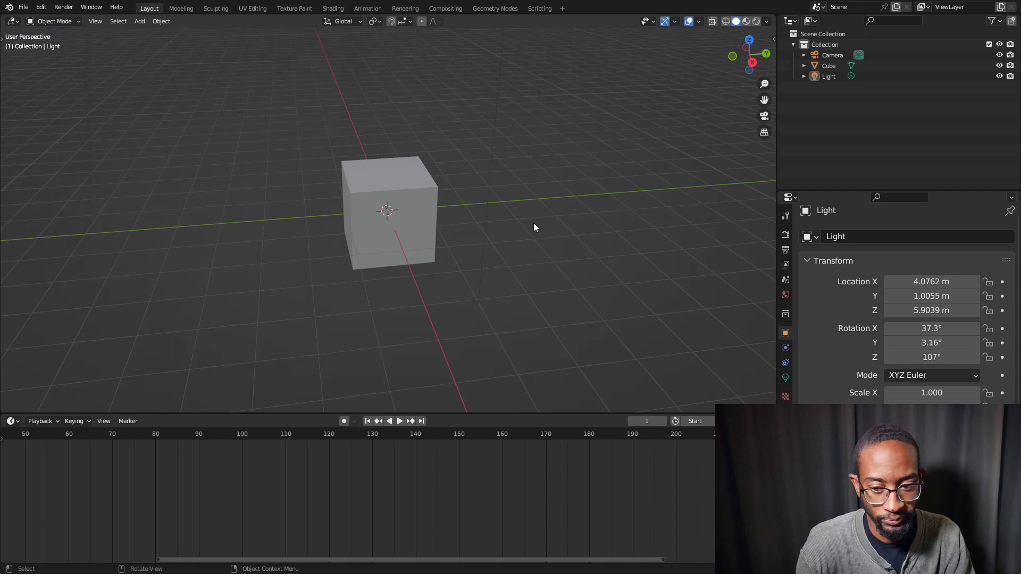
- Shorten the timeline, split the viewport into three columns, and split the middle column top and bottom
{"action": "left_click_drag", "start_coordinate": [523, 414], "coordinate": [516, 448]}
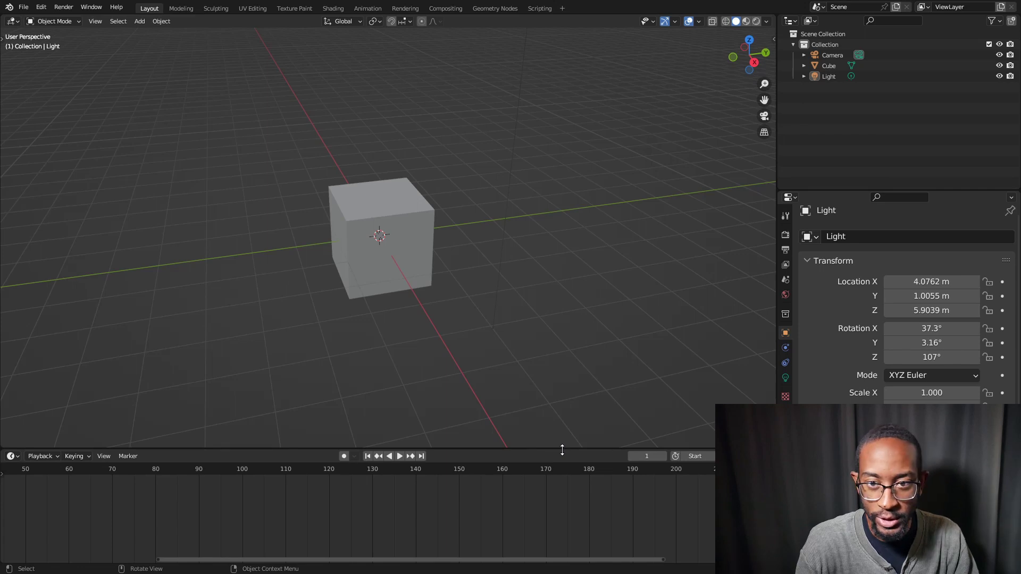
{"action": "left_click_drag", "start_coordinate": [775, 18], "coordinate": [379, 49]}
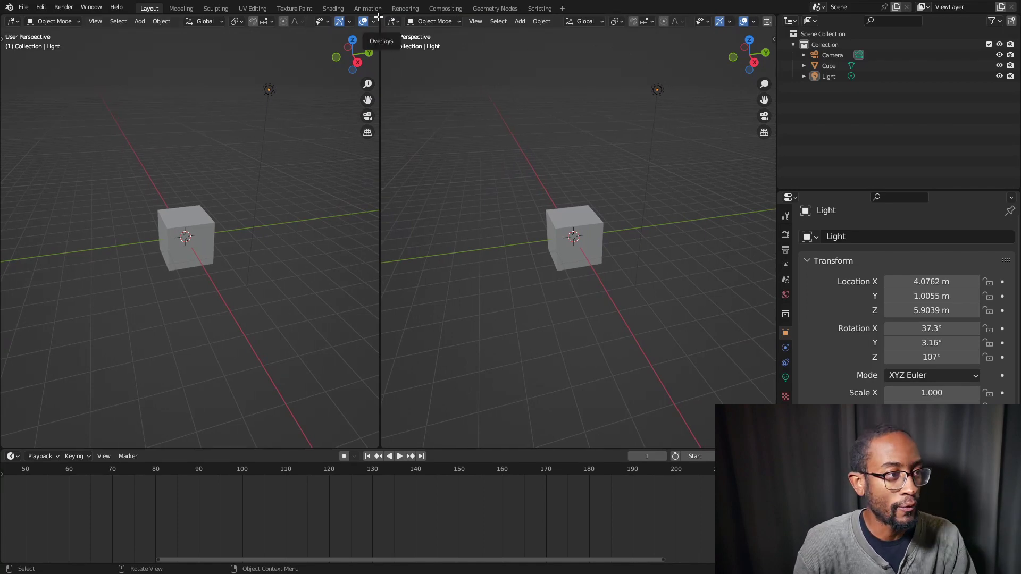
{"action": "key", "text": "ctrl+z"}
{"action": "left_click_drag", "start_coordinate": [3, 15], "coordinate": [223, 159]}
{"action": "left_click_drag", "start_coordinate": [378, 221], "coordinate": [555, 276]}
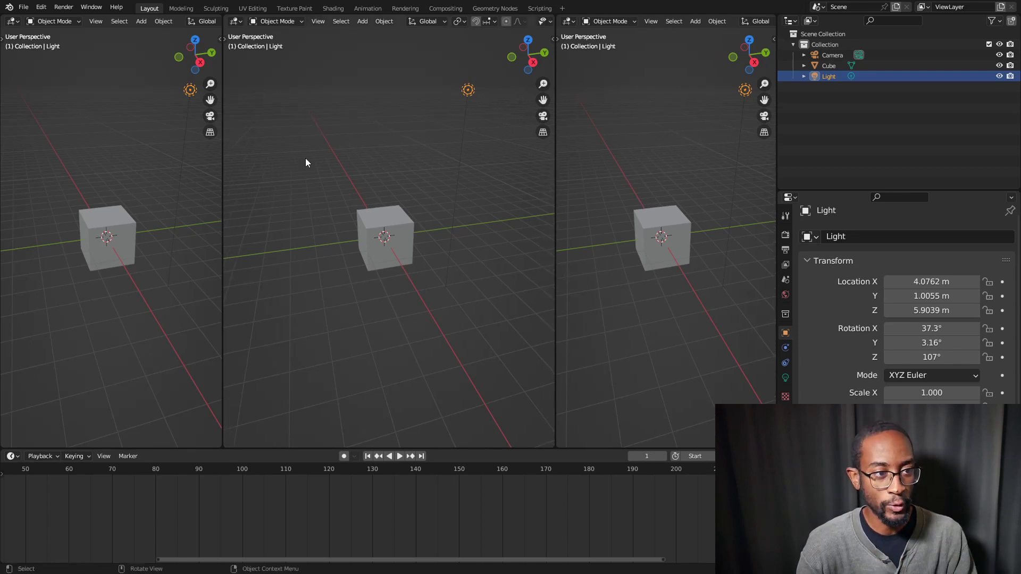
{"action": "left_click_drag", "start_coordinate": [223, 14], "coordinate": [253, 251]}
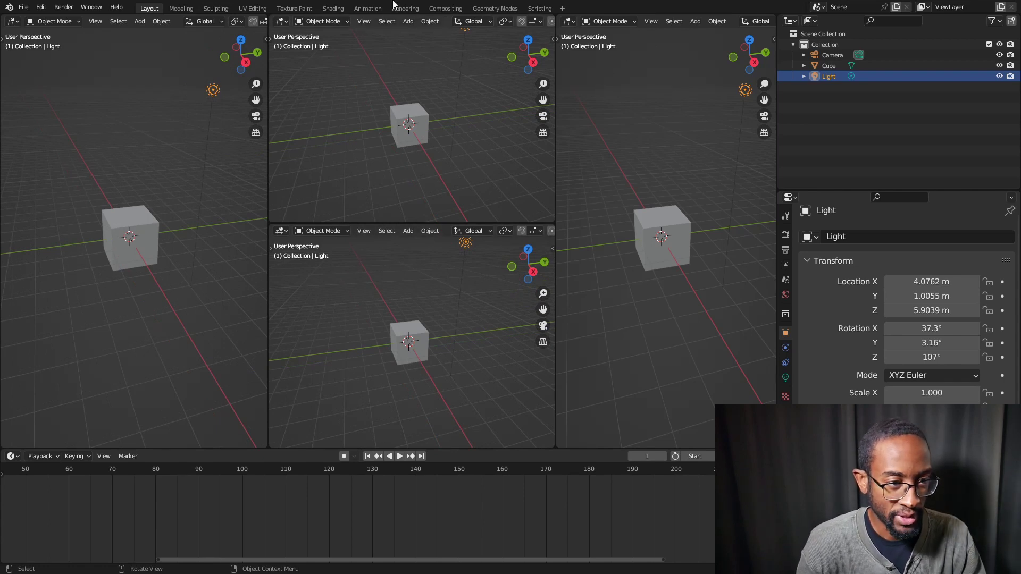
- Set the upper middle area's editor type to UV Editor and the lower one to Video Sequencer
{"action": "left_click", "coordinate": [281, 22]}
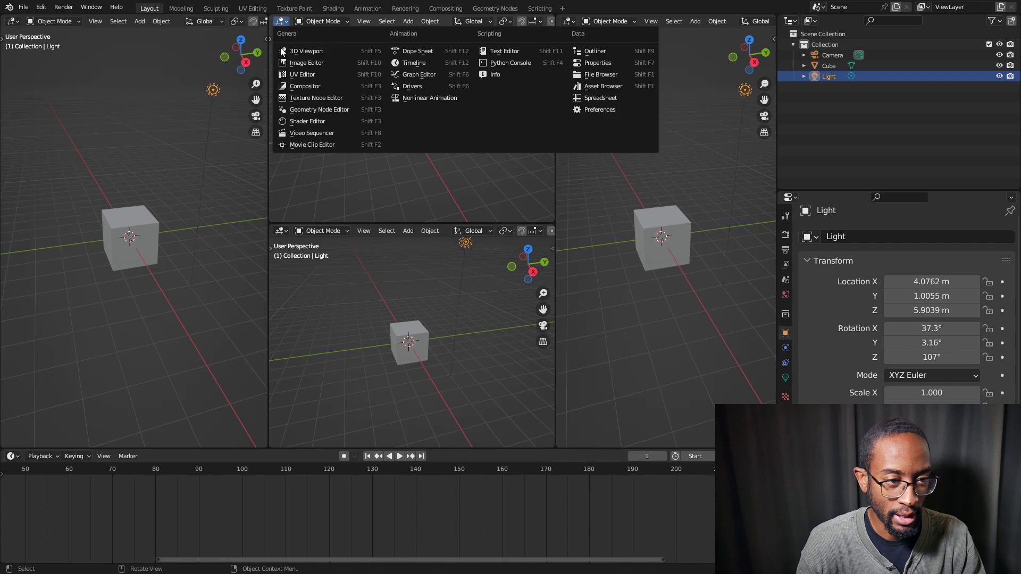
{"action": "left_click", "coordinate": [297, 74]}
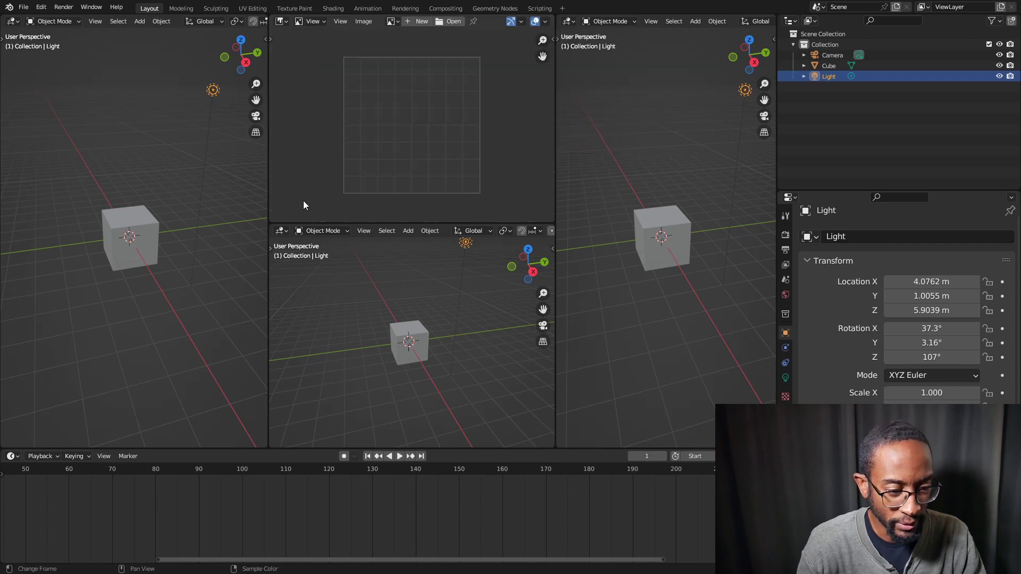
{"action": "left_click", "coordinate": [280, 232]}
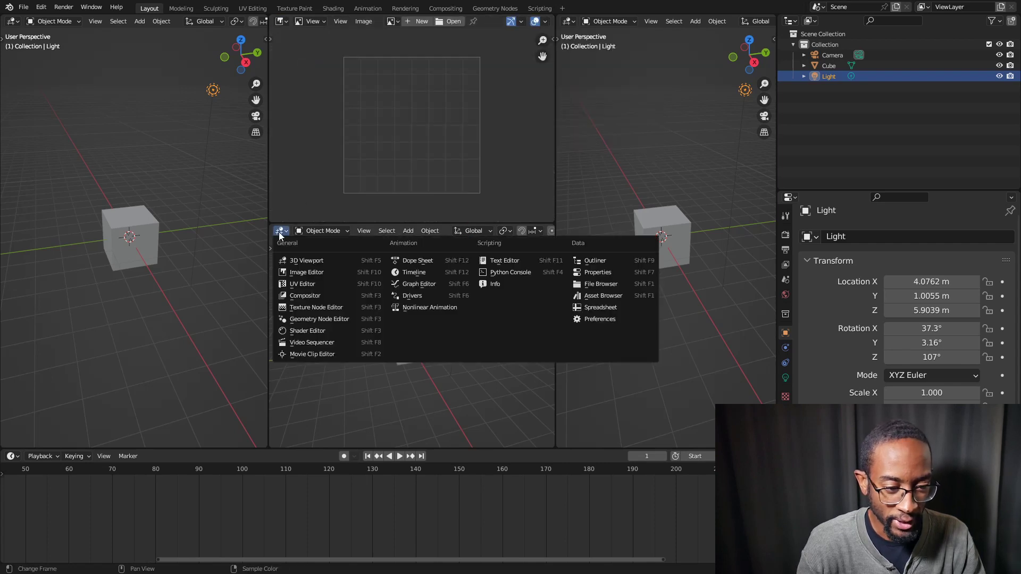
{"action": "left_click", "coordinate": [325, 344]}
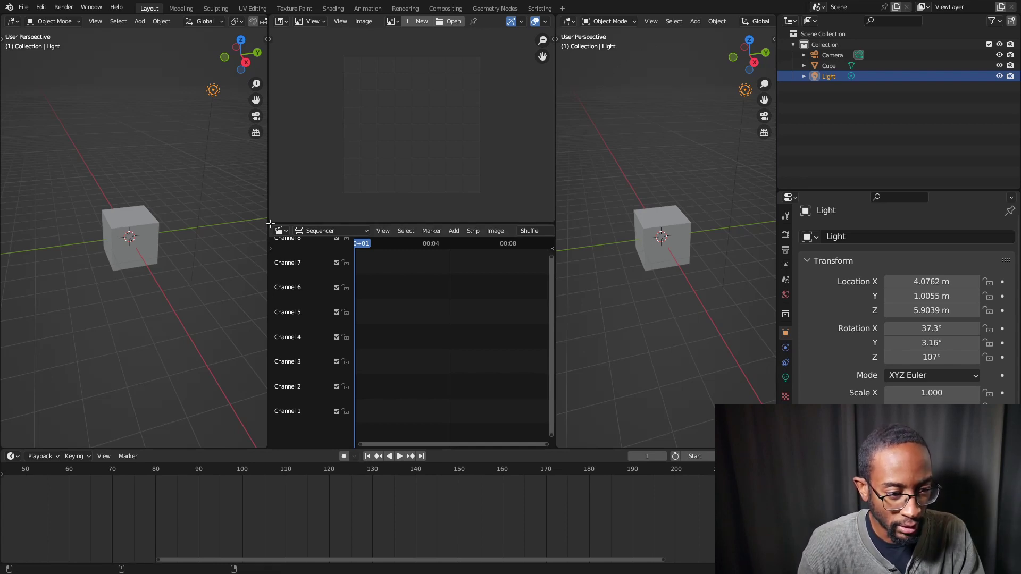
- Join the middle column's image view into the Video Sequencer area
{"action": "left_click_drag", "start_coordinate": [270, 223], "coordinate": [285, 187]}
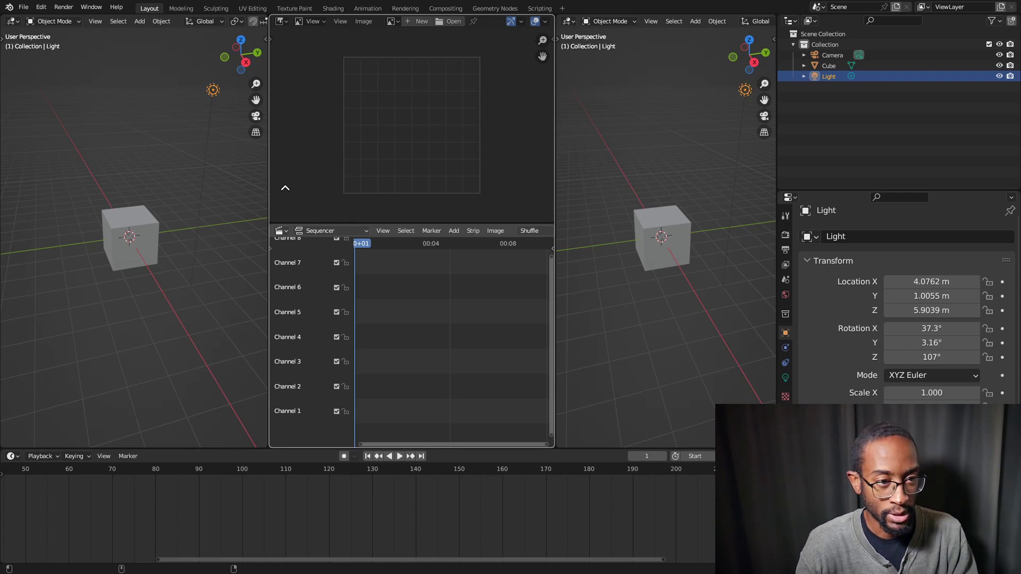
{"action": "left_click_drag", "start_coordinate": [285, 188], "coordinate": [285, 188]}
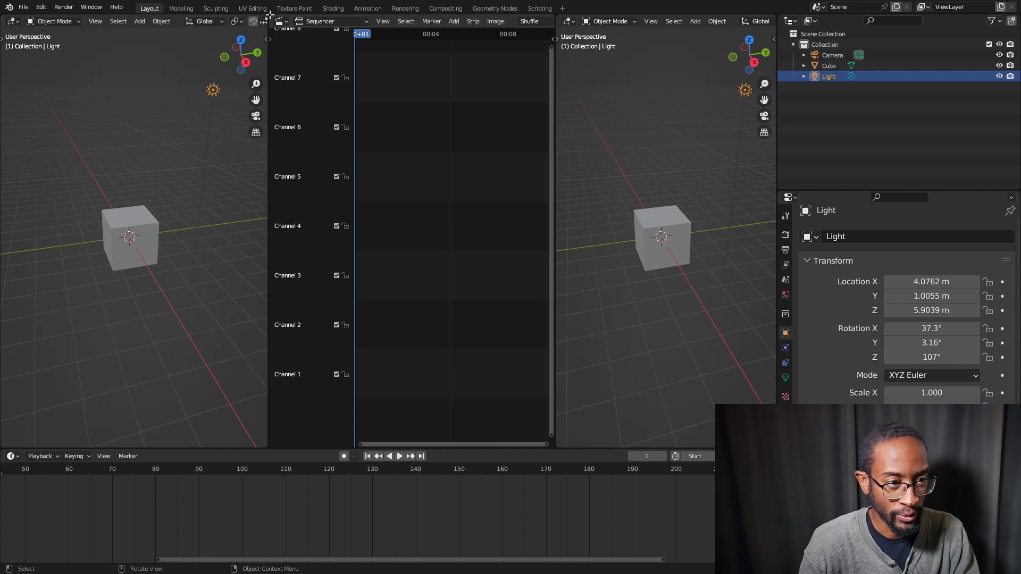
{"action": "left_click_drag", "start_coordinate": [268, 16], "coordinate": [142, 162]}
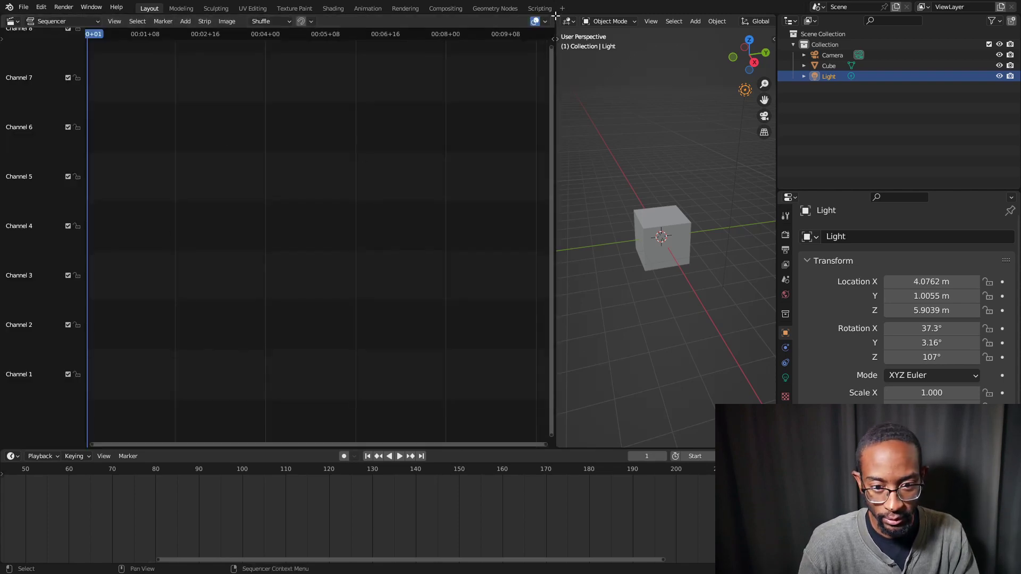
- Merge the 3D viewport into the Sequencer area and set the merged area to 3D Viewport
{"action": "left_click_drag", "start_coordinate": [555, 16], "coordinate": [596, 53]}
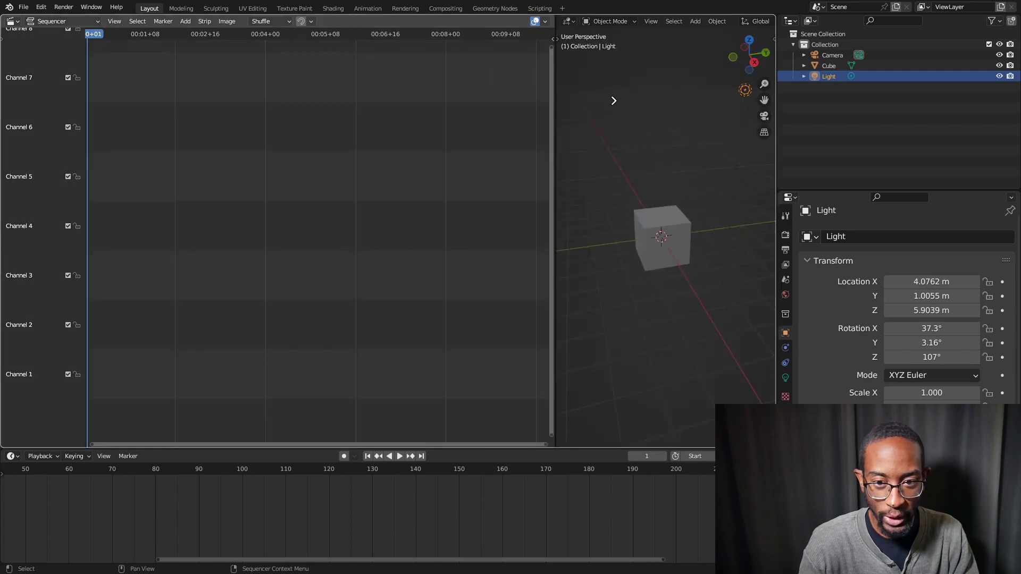
{"action": "left_click_drag", "start_coordinate": [614, 101], "coordinate": [613, 101]}
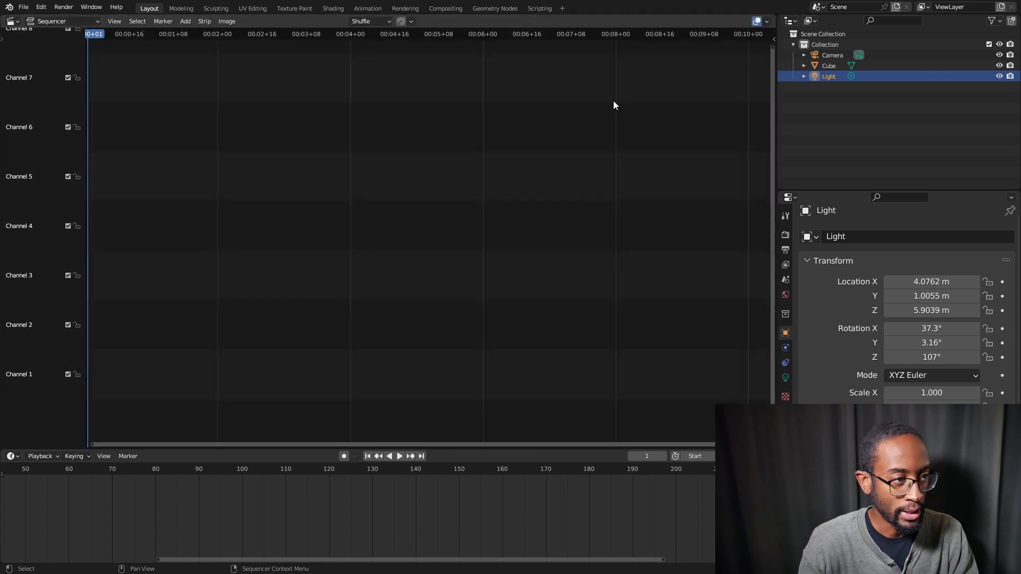
{"action": "left_click", "coordinate": [11, 21]}
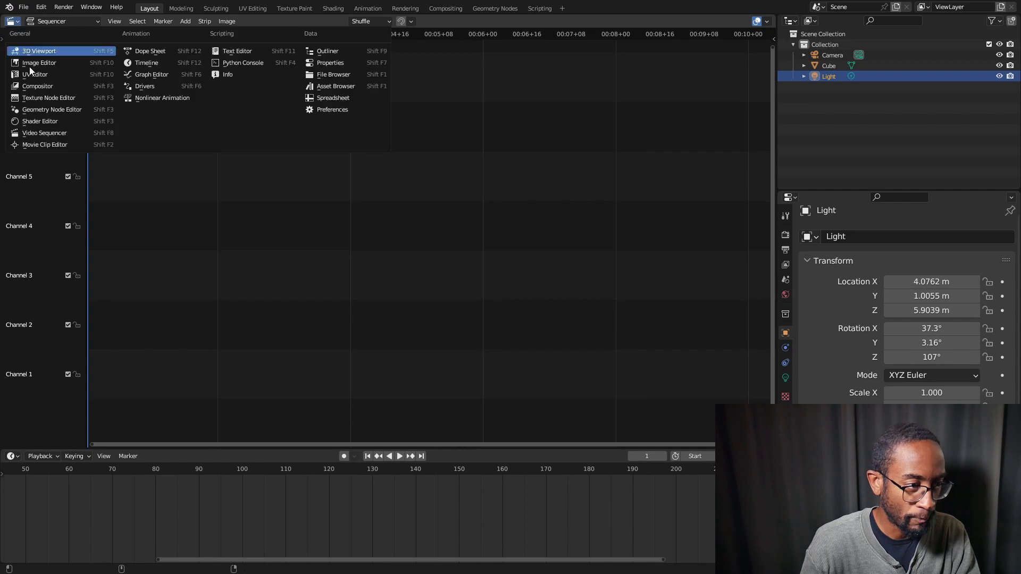
{"action": "left_click", "coordinate": [41, 48]}
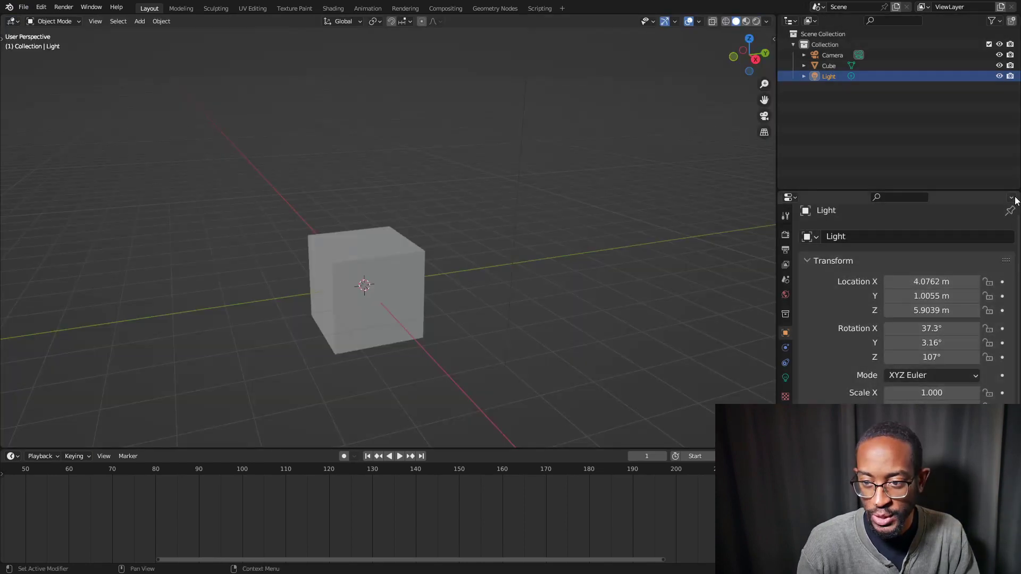
{"action": "left_click_drag", "start_coordinate": [1017, 190], "coordinate": [1002, 349]}
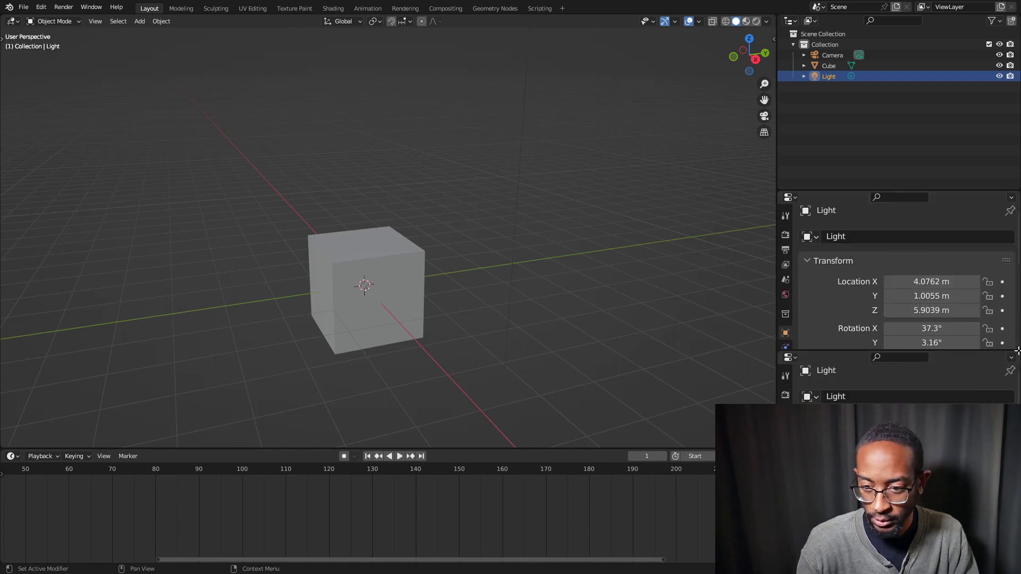
{"action": "left_click_drag", "start_coordinate": [1017, 351], "coordinate": [971, 296]}
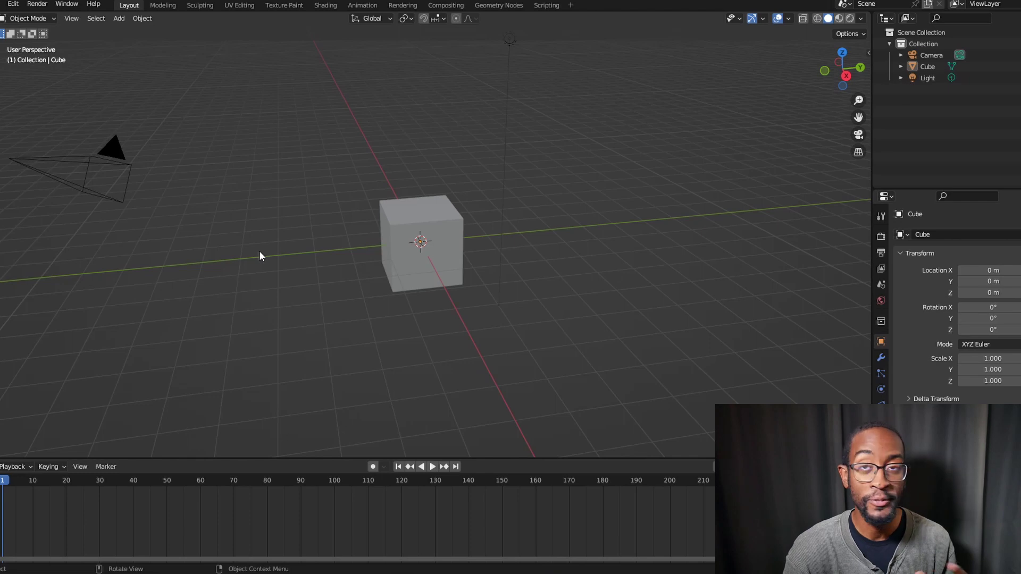
{"action": "left_click", "coordinate": [78, 18]}
{"action": "mouse_move", "coordinate": [95, 274]}
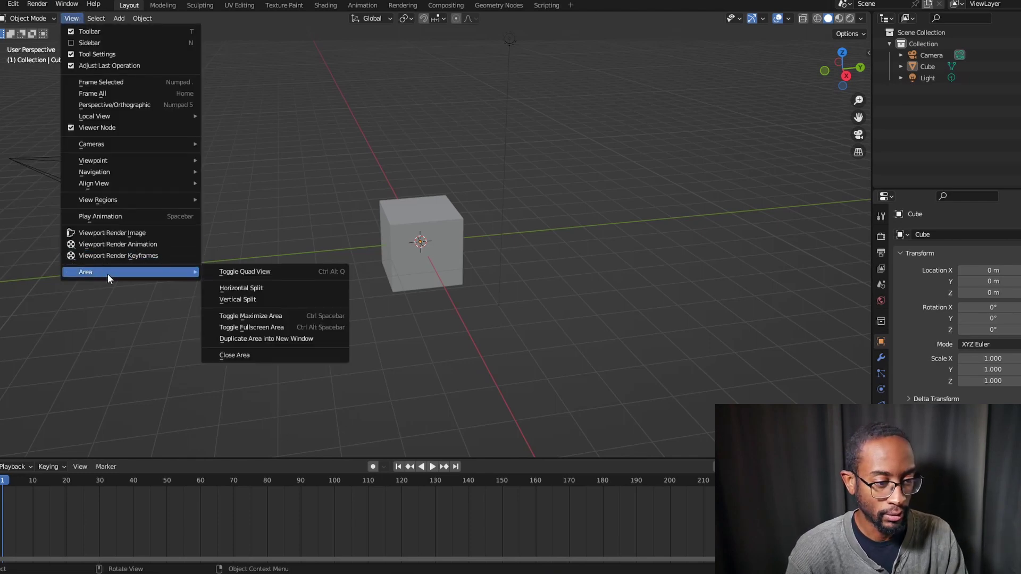
{"action": "left_click", "coordinate": [322, 288]}
{"action": "left_click", "coordinate": [337, 217]}
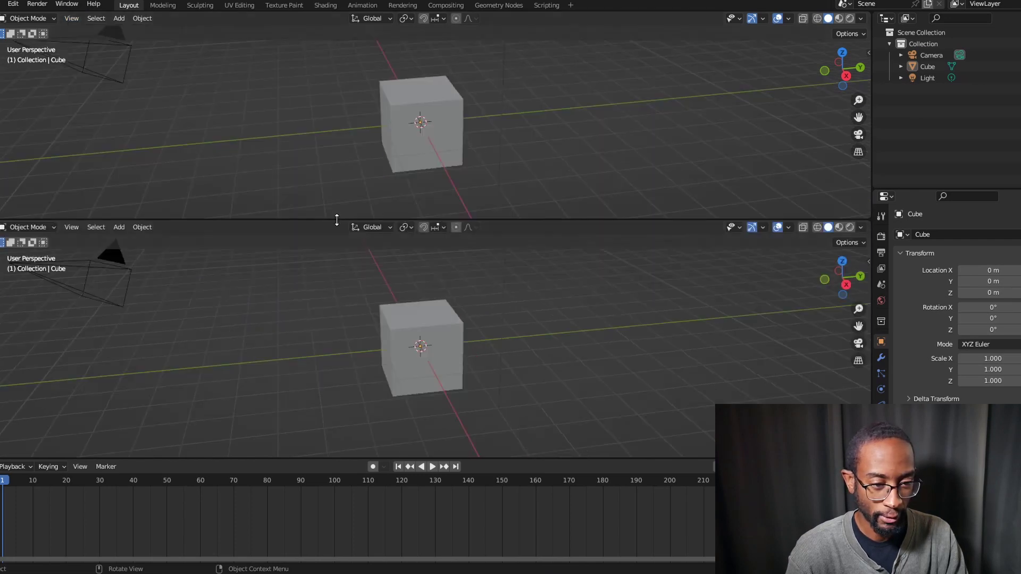
{"action": "right_click", "coordinate": [335, 219]}
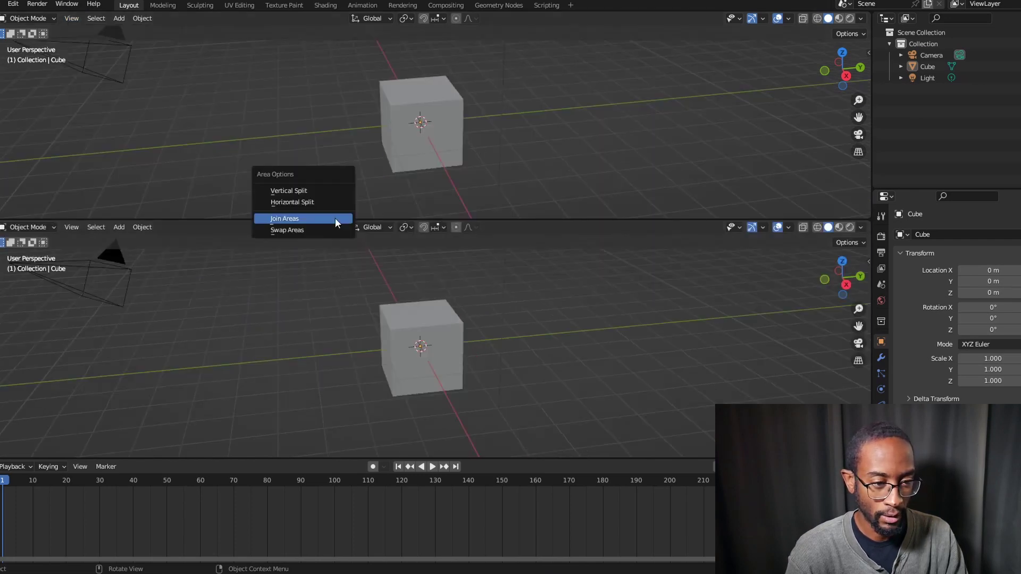
{"action": "left_click", "coordinate": [335, 218]}
{"action": "left_click", "coordinate": [327, 142]}
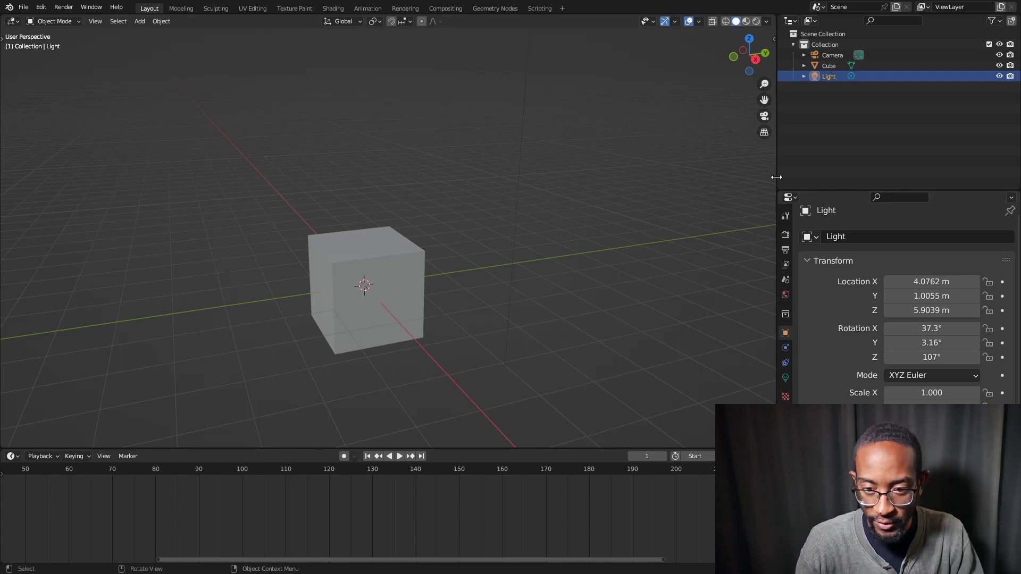
- Vertically split the viewport into halves, then horizontally split the left half into two stacked views
{"action": "right_click", "coordinate": [469, 448]}
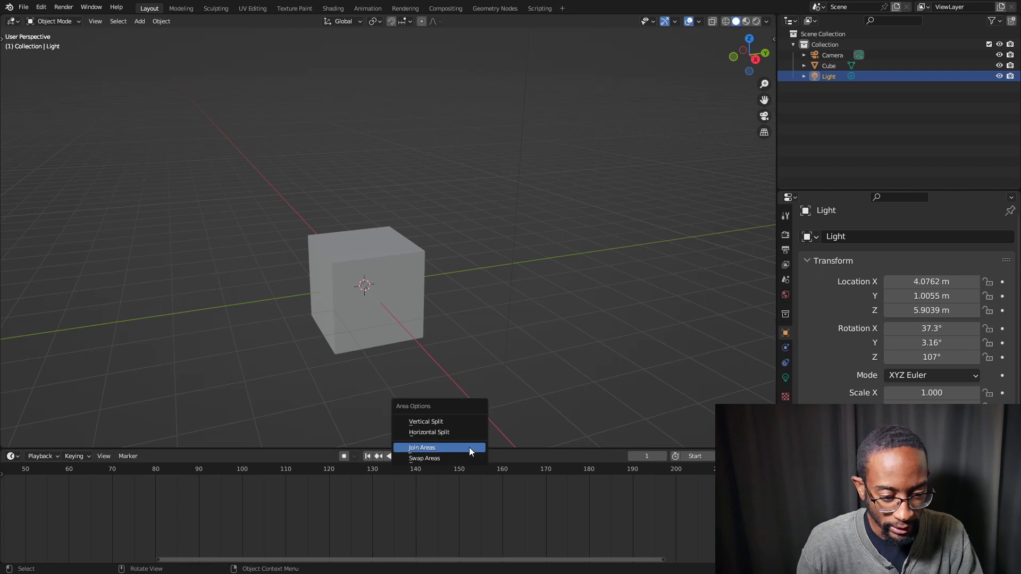
{"action": "left_click", "coordinate": [438, 423]}
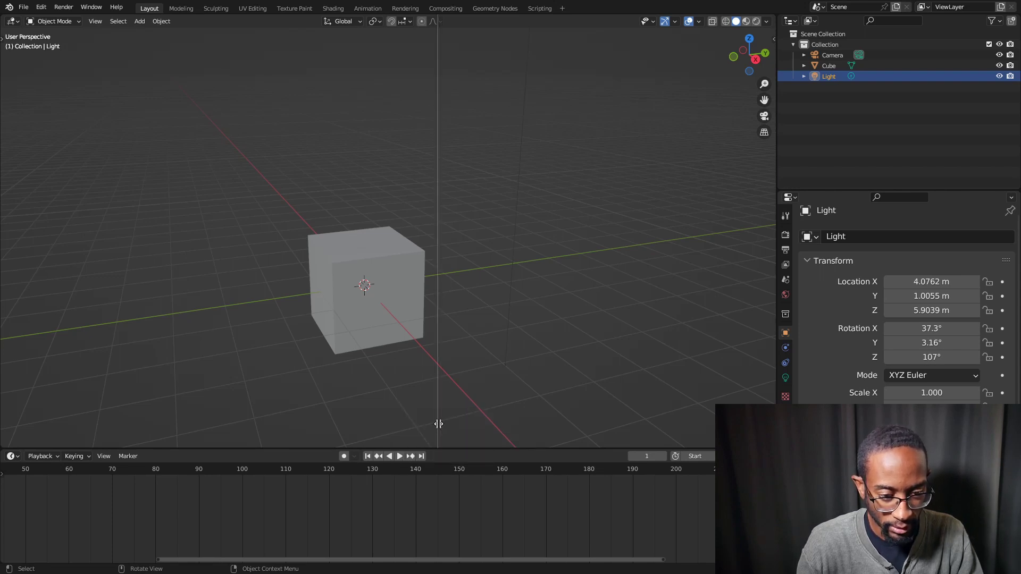
{"action": "left_click", "coordinate": [389, 407]}
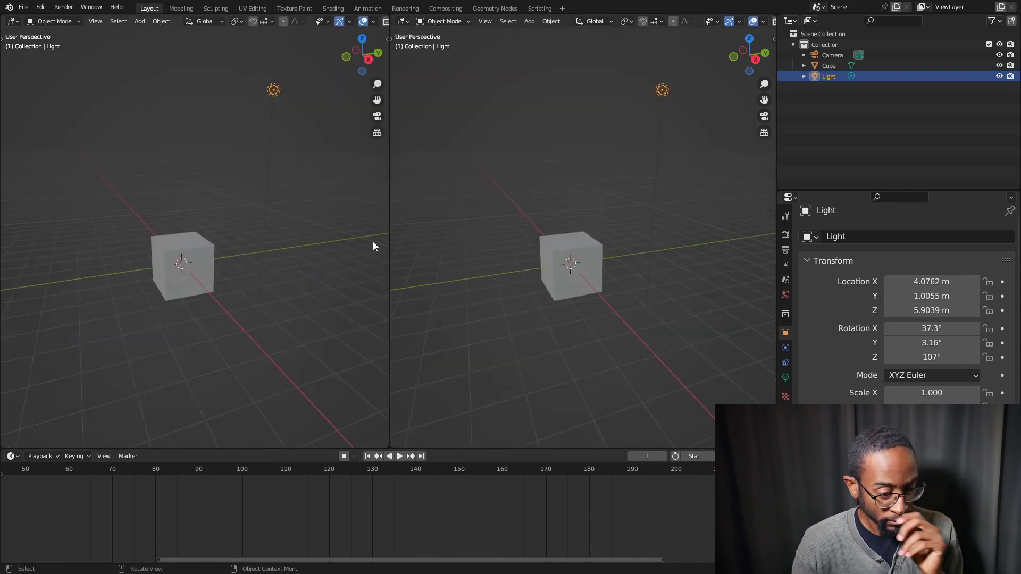
{"action": "right_click", "coordinate": [132, 448]}
{"action": "left_click", "coordinate": [130, 456]}
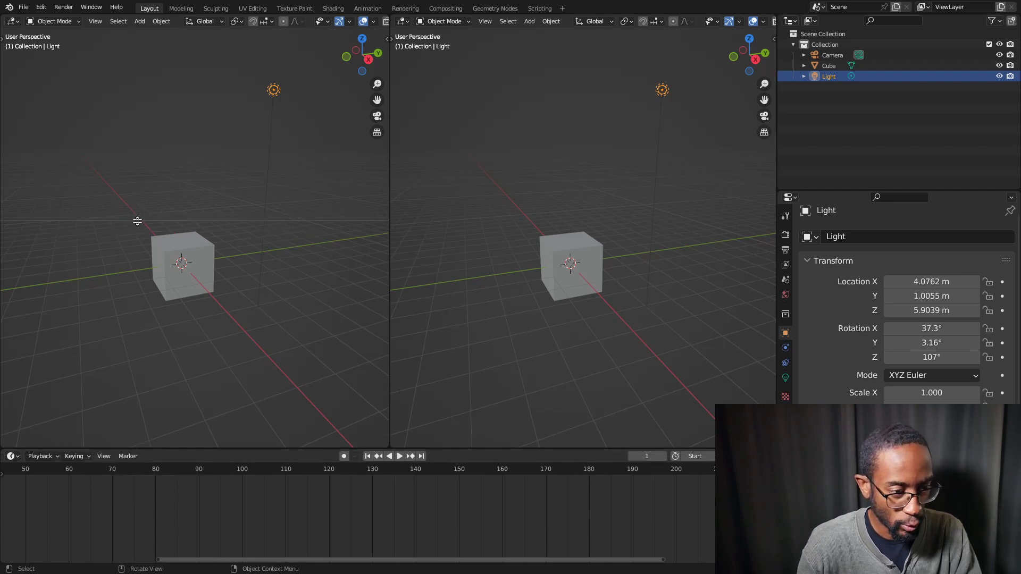
{"action": "left_click", "coordinate": [137, 220]}
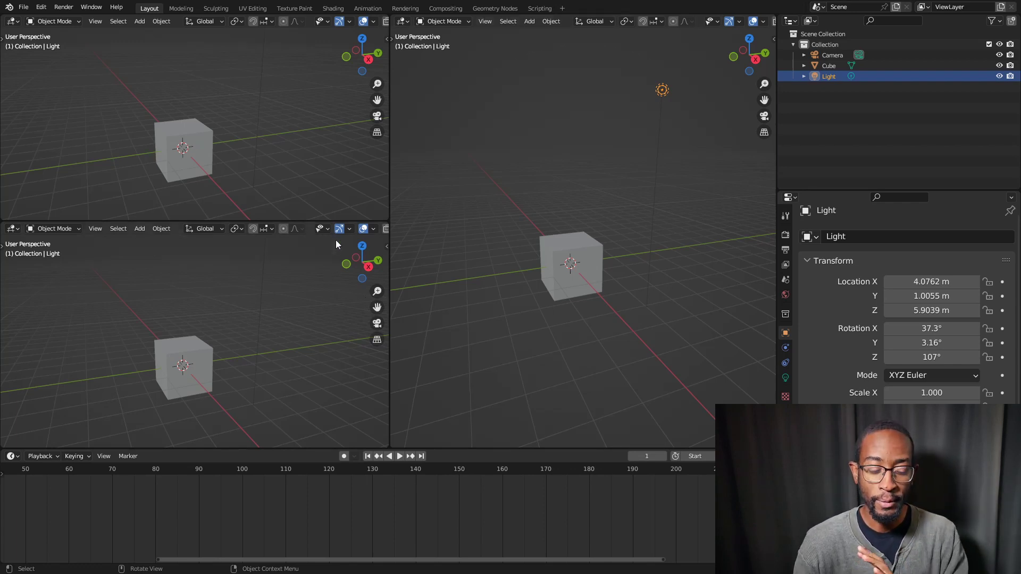
- Join the two left views, then join the side-by-side views back into one viewport
{"action": "right_click", "coordinate": [272, 222]}
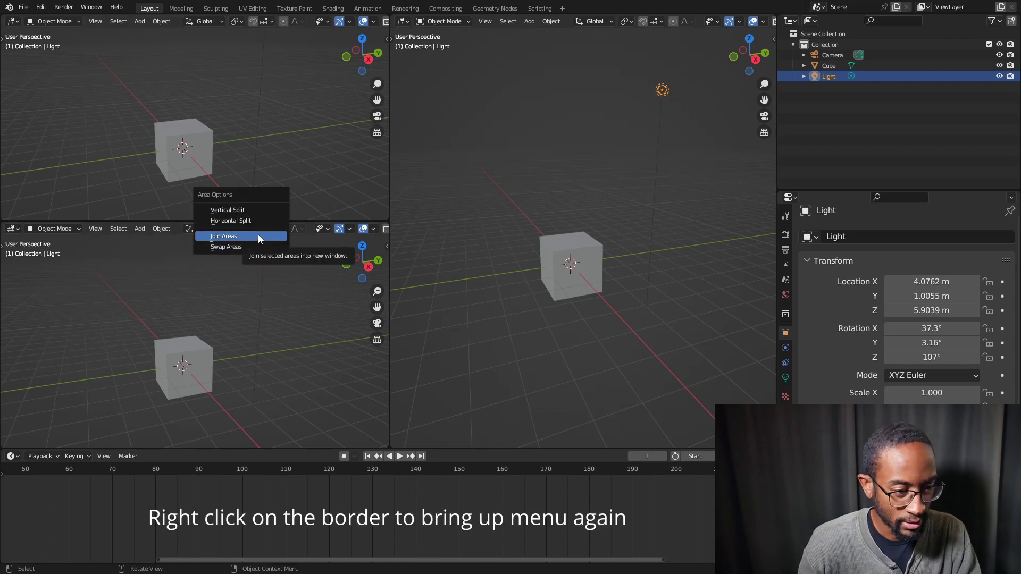
{"action": "left_click", "coordinate": [257, 234]}
{"action": "left_click", "coordinate": [236, 297]}
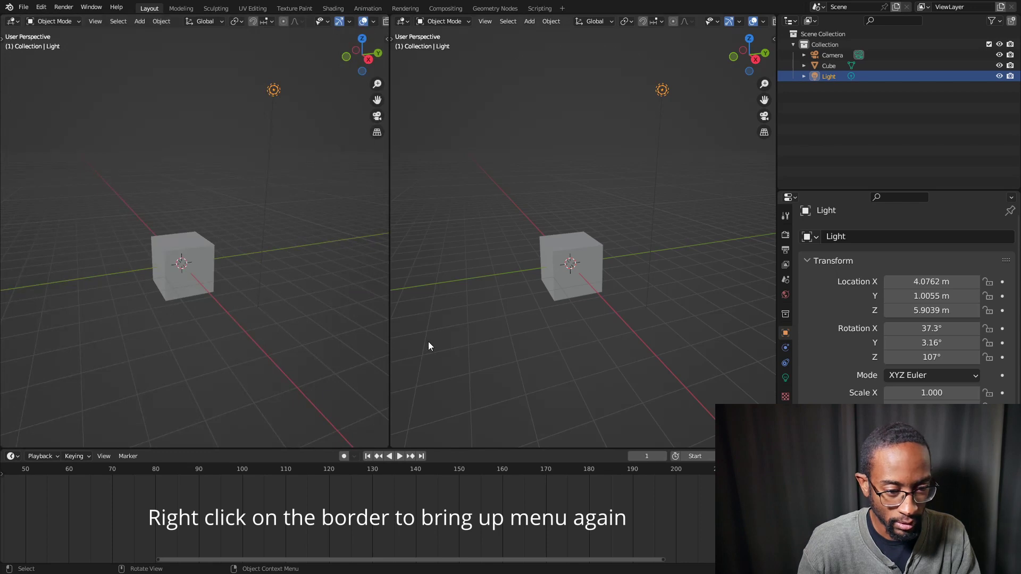
{"action": "right_click", "coordinate": [389, 331]}
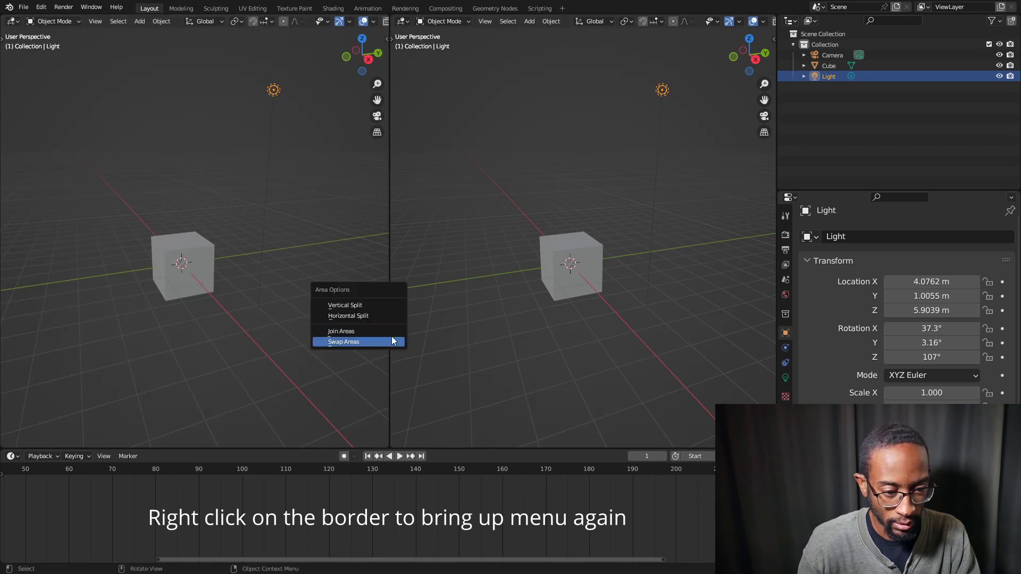
{"action": "left_click", "coordinate": [393, 333]}
{"action": "left_click", "coordinate": [536, 311]}
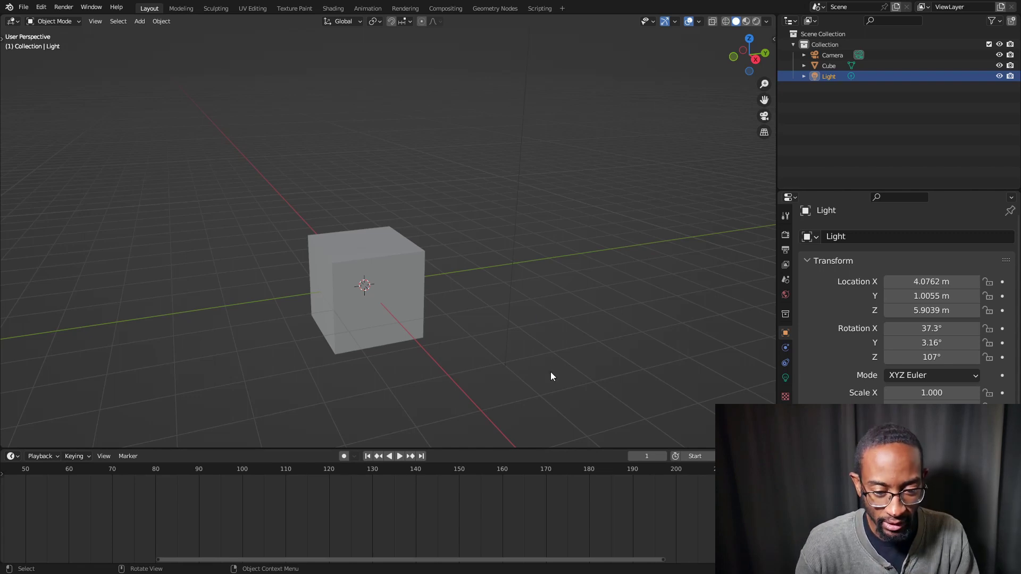
- Swap the viewport and timeline, swap them back, and leave the timeline slightly taller
{"action": "right_click", "coordinate": [558, 447]}
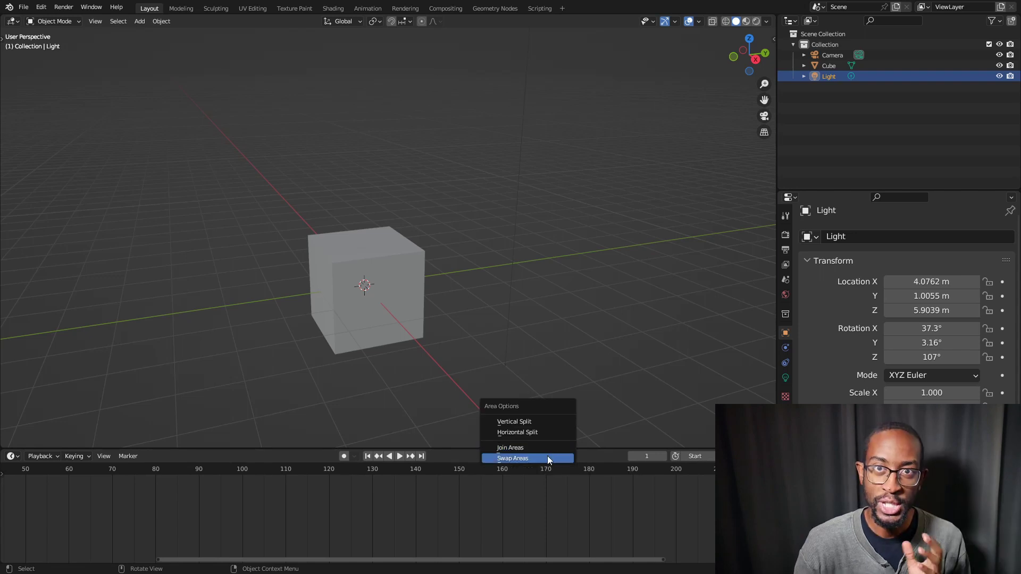
{"action": "left_click", "coordinate": [547, 458]}
{"action": "left_click_drag", "start_coordinate": [476, 446], "coordinate": [483, 365]}
{"action": "right_click", "coordinate": [483, 365]}
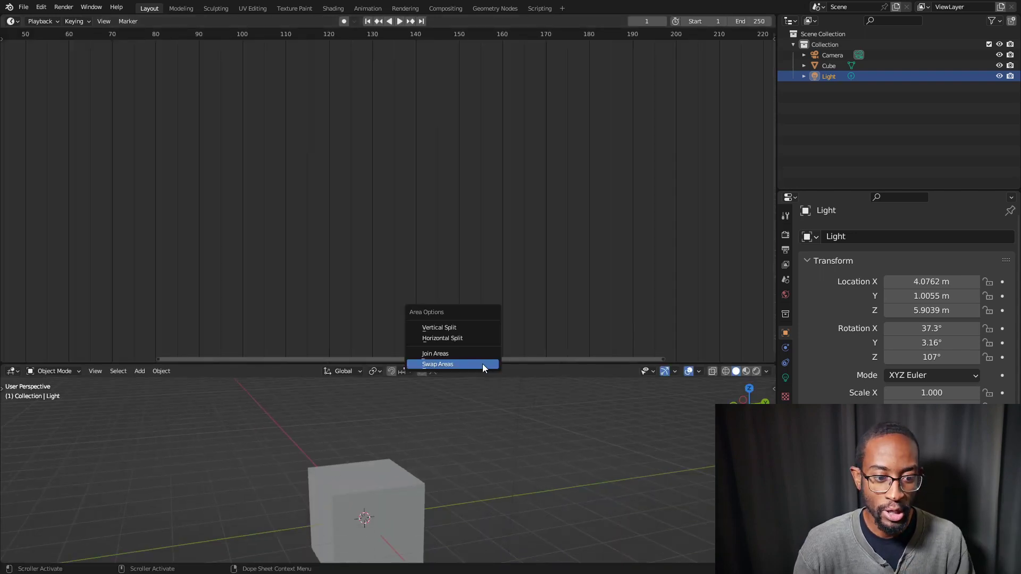
{"action": "left_click", "coordinate": [482, 364]}
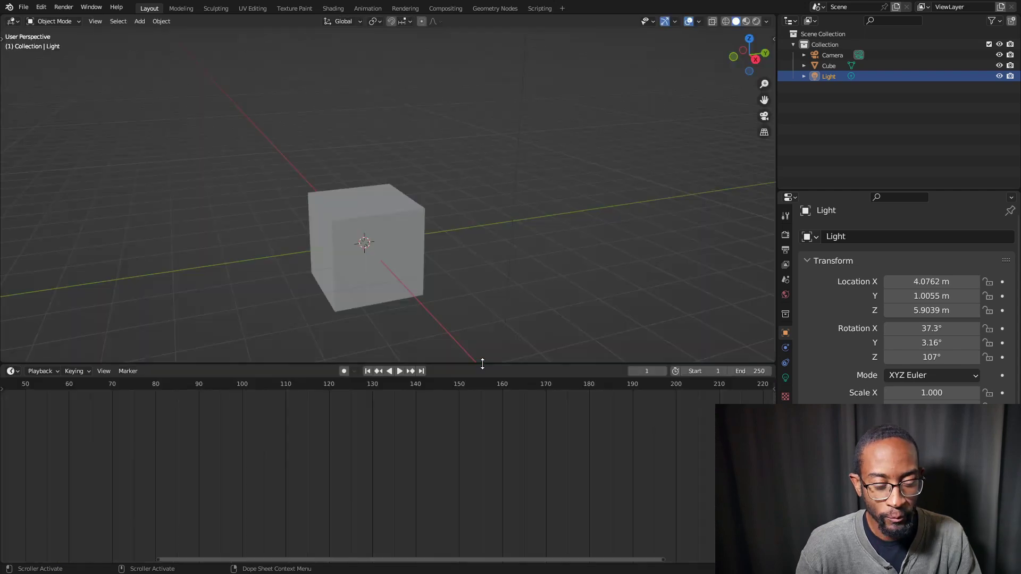
{"action": "left_click_drag", "start_coordinate": [482, 364], "coordinate": [475, 398]}
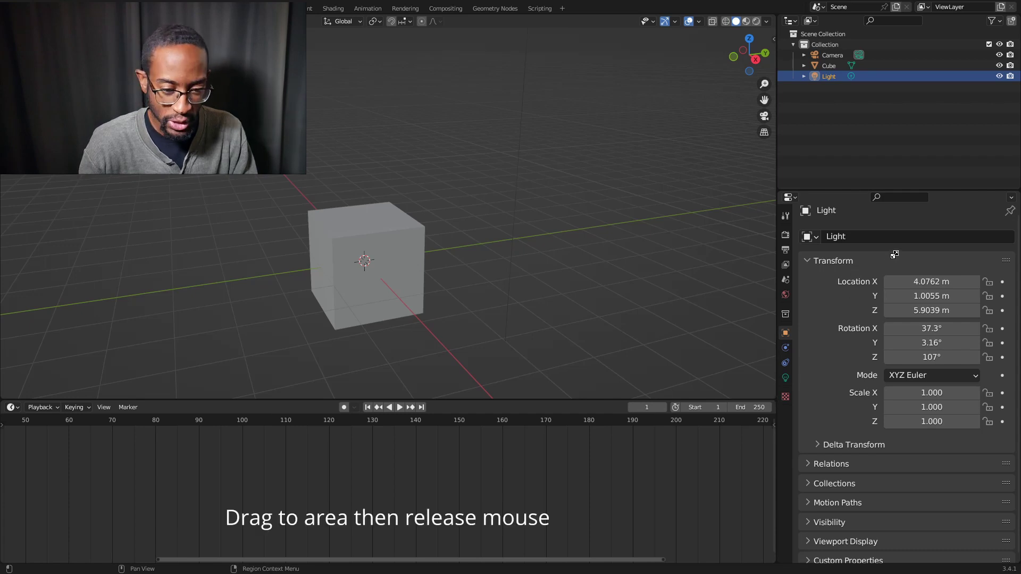
- Ctrl-drag to swap Properties with the timeline and viewport, swap back, then lower the timeline border
{"action": "left_click_drag", "start_coordinate": [895, 255], "coordinate": [888, 262]}
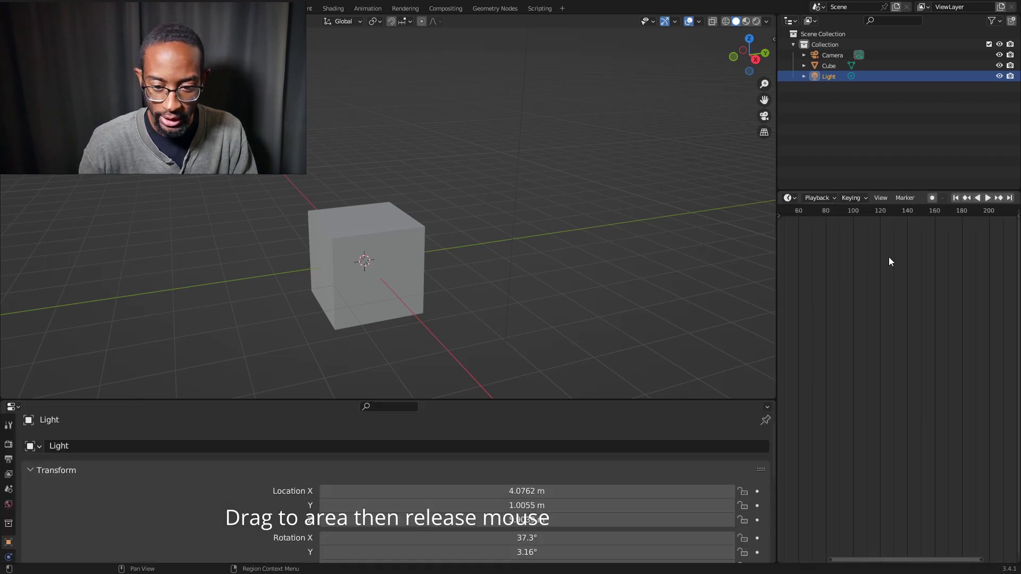
{"action": "left_click_drag", "start_coordinate": [740, 401], "coordinate": [541, 171]}
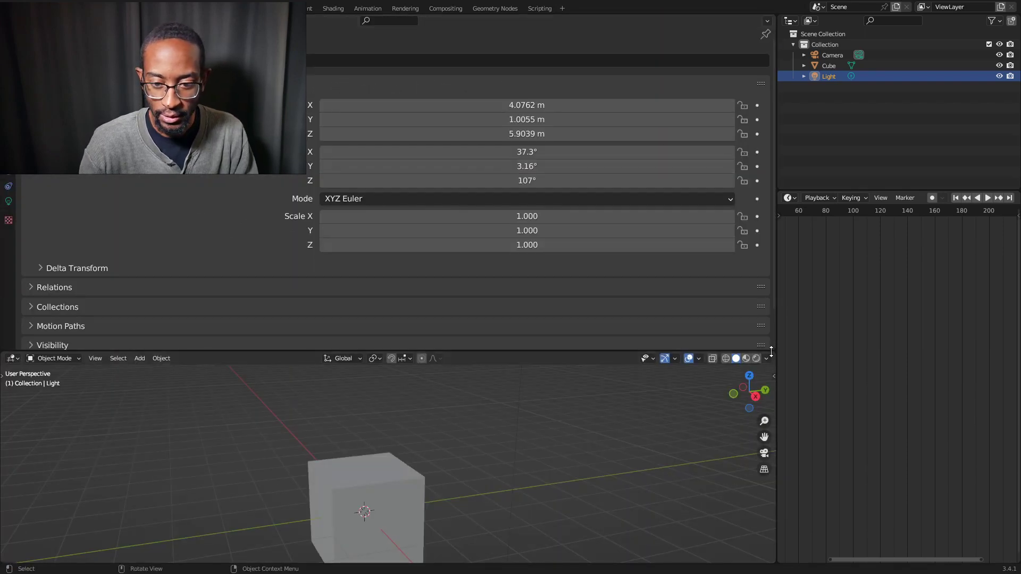
{"action": "left_click_drag", "start_coordinate": [773, 351], "coordinate": [507, 105], "text": "ctrl"}
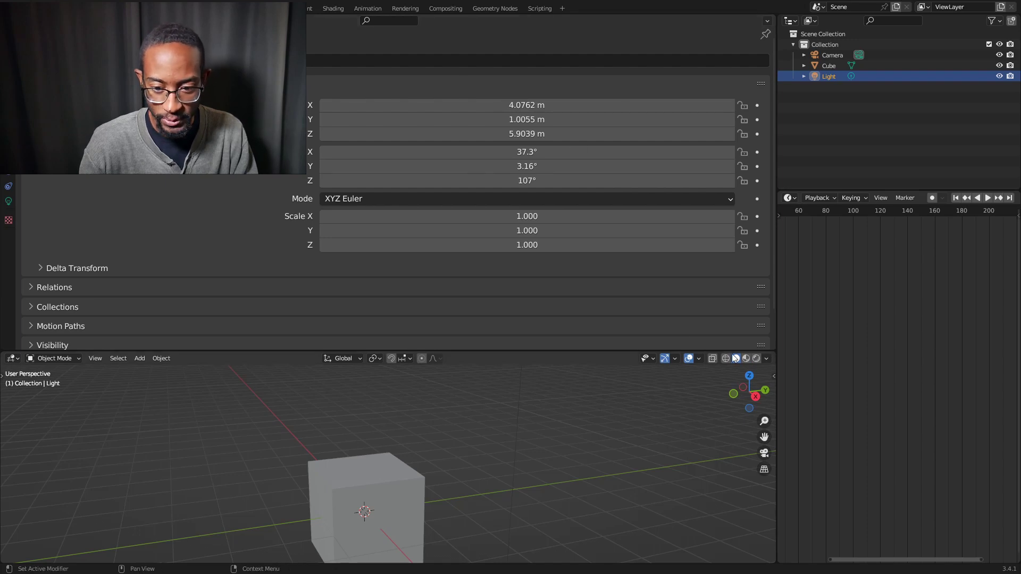
{"action": "left_click_drag", "start_coordinate": [776, 350], "coordinate": [627, 419], "text": "ctrl"}
{"action": "left_click_drag", "start_coordinate": [774, 420], "coordinate": [945, 267], "text": "ctrl"}
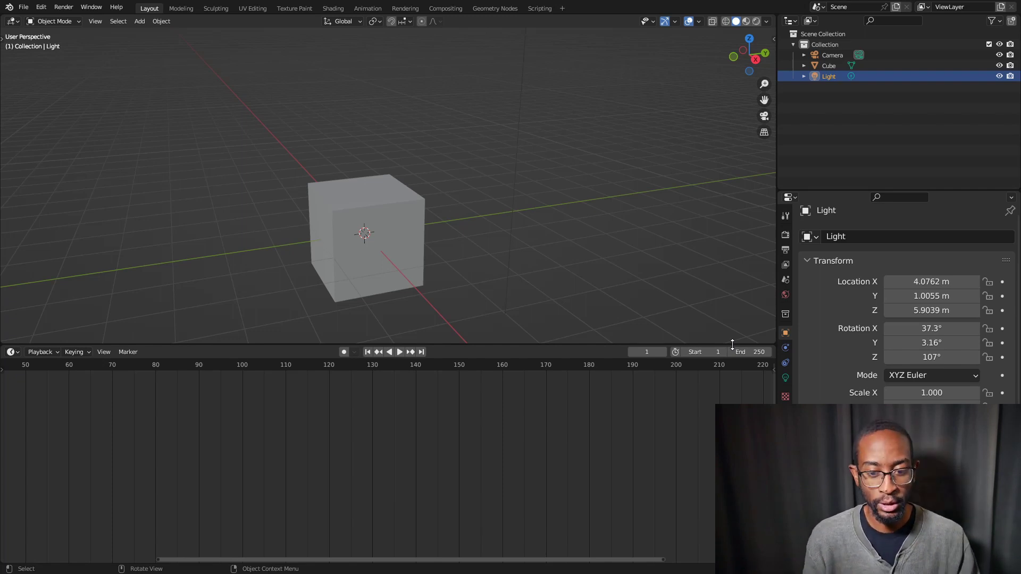
{"action": "left_click_drag", "start_coordinate": [732, 344], "coordinate": [732, 384]}
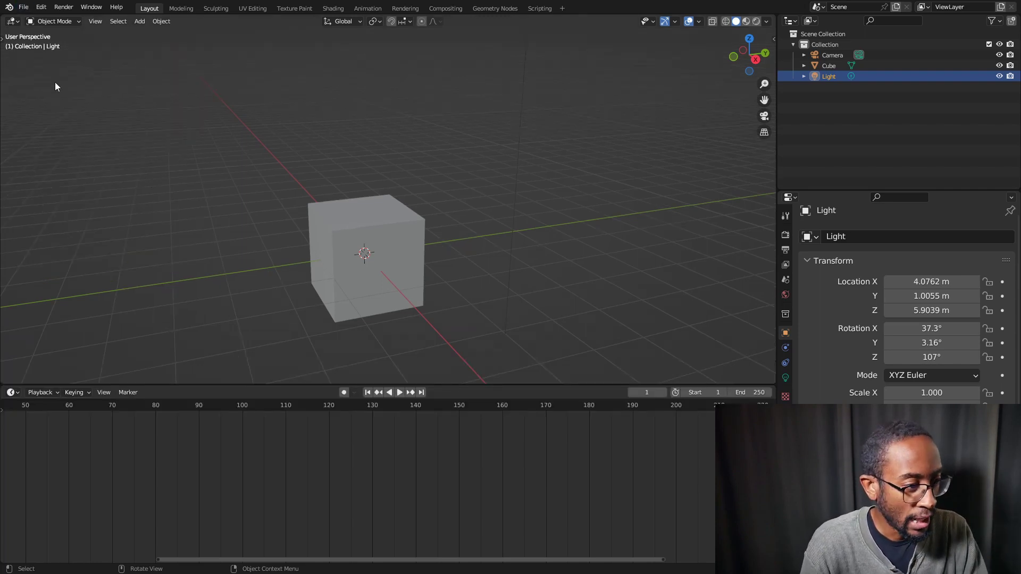
- Close the File > Defaults menu without saving, then frame the camera, cube and light
{"action": "left_click", "coordinate": [23, 11]}
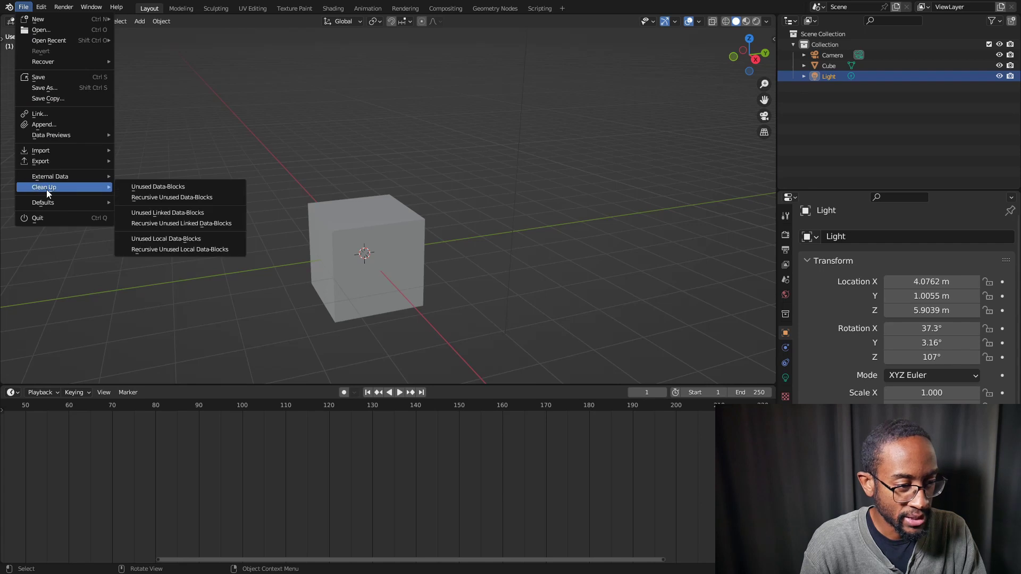
{"action": "mouse_move", "coordinate": [47, 204]}
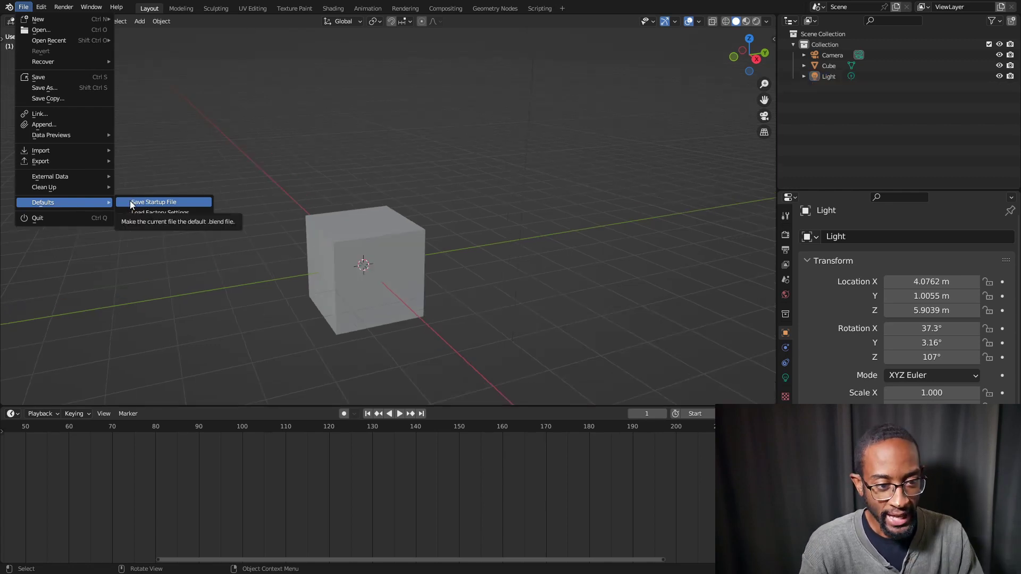
{"action": "left_click", "coordinate": [130, 200]}
{"action": "middle_click_drag", "start_coordinate": [336, 120], "coordinate": [440, 280]}
{"action": "scroll", "coordinate": [455, 266], "scroll_direction": "down", "scroll_amount": 3}
{"action": "scroll", "coordinate": [456, 267], "scroll_direction": "up", "scroll_amount": 2}
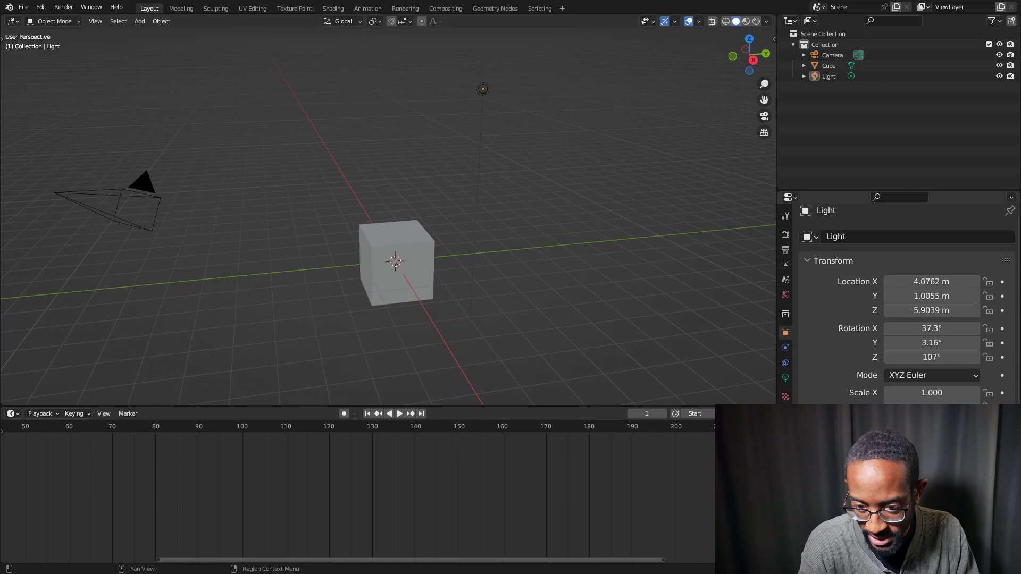
- Swap the Properties and Timeline areas and give the Properties area more height
{"action": "left_click_drag", "start_coordinate": [870, 343], "coordinate": [804, 346], "text": "ctrl"}
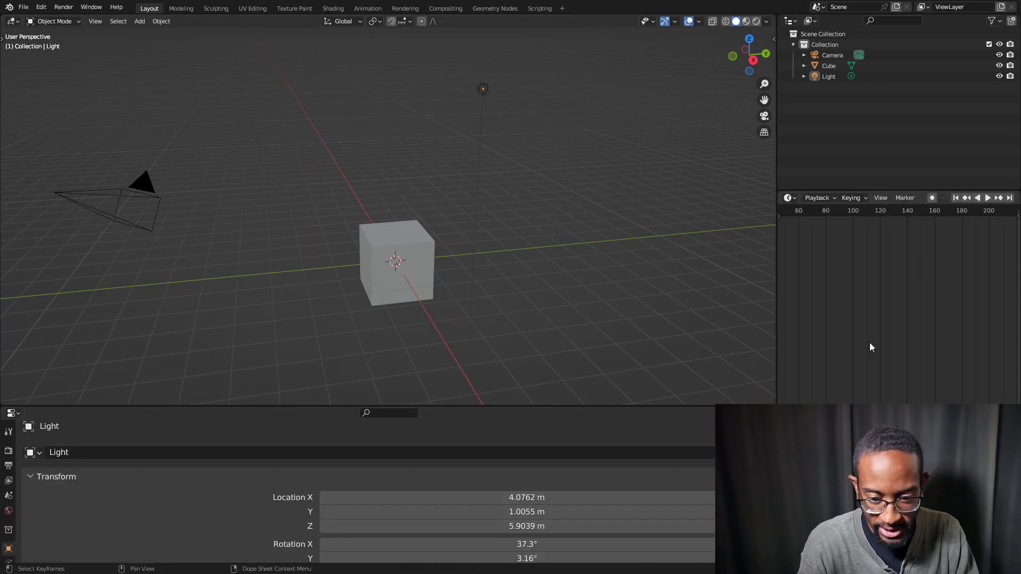
{"action": "left_click_drag", "start_coordinate": [654, 406], "coordinate": [656, 353]}
{"action": "middle_click_drag", "start_coordinate": [428, 308], "coordinate": [416, 311]}
- Replace the camera, cube and light with an Ico Sphere scaled to 2.51
{"action": "left_click_drag", "start_coordinate": [504, 317], "coordinate": [34, 59]}
{"action": "key", "text": "Delete"}
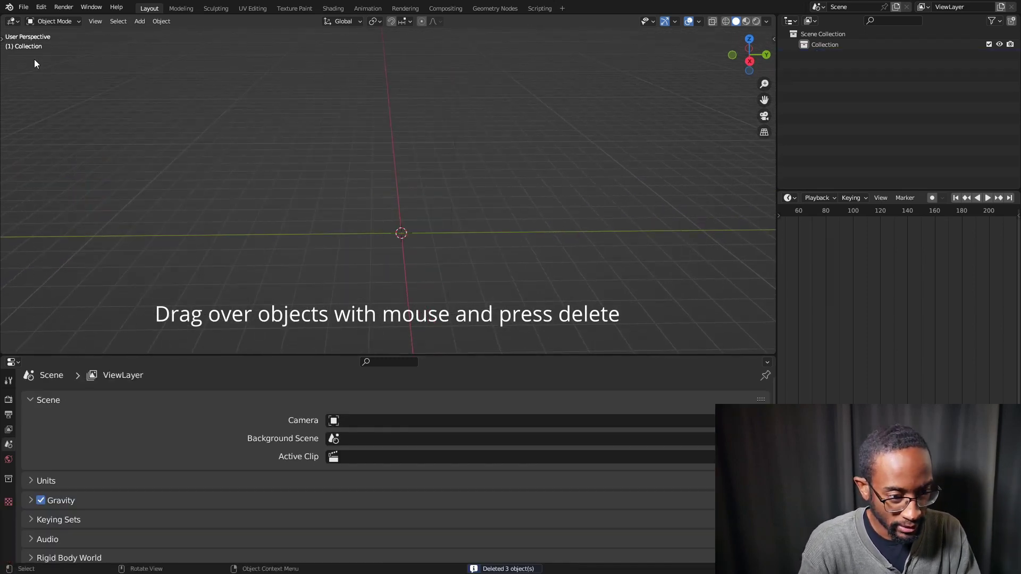
{"action": "key", "text": "shift+a"}
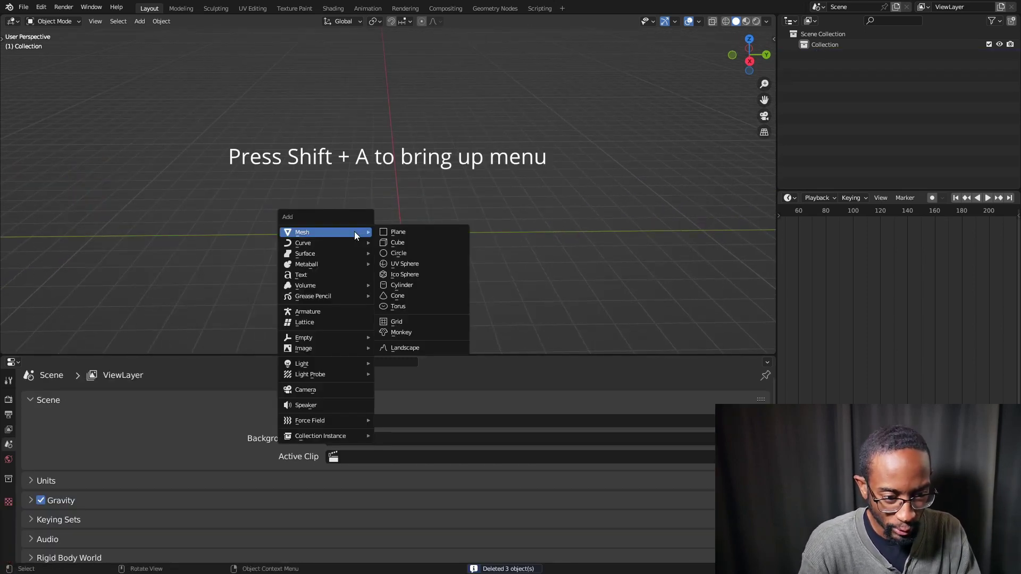
{"action": "left_click", "coordinate": [385, 277]}
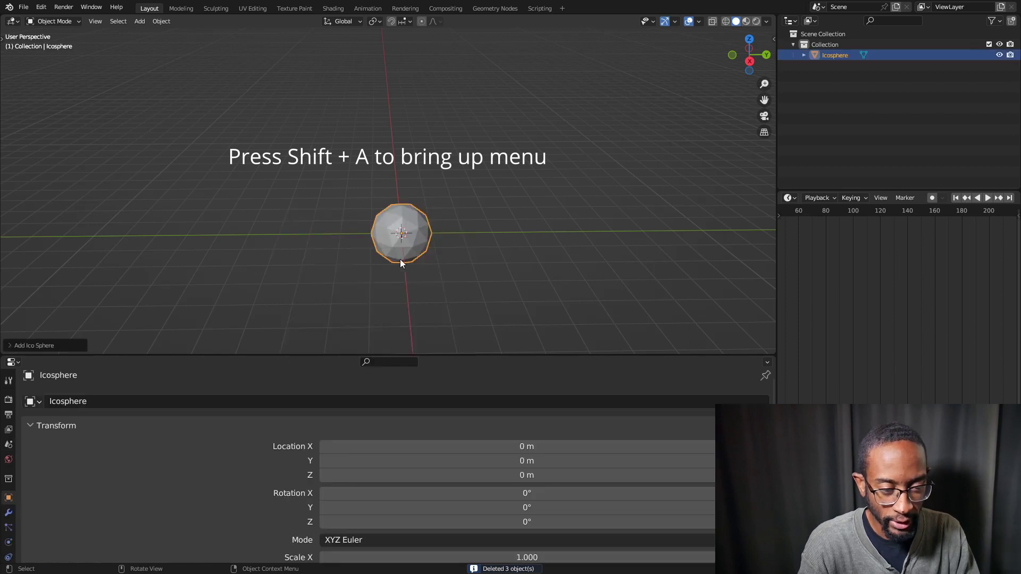
{"action": "key", "text": "s"}
{"action": "left_click", "coordinate": [435, 250]}
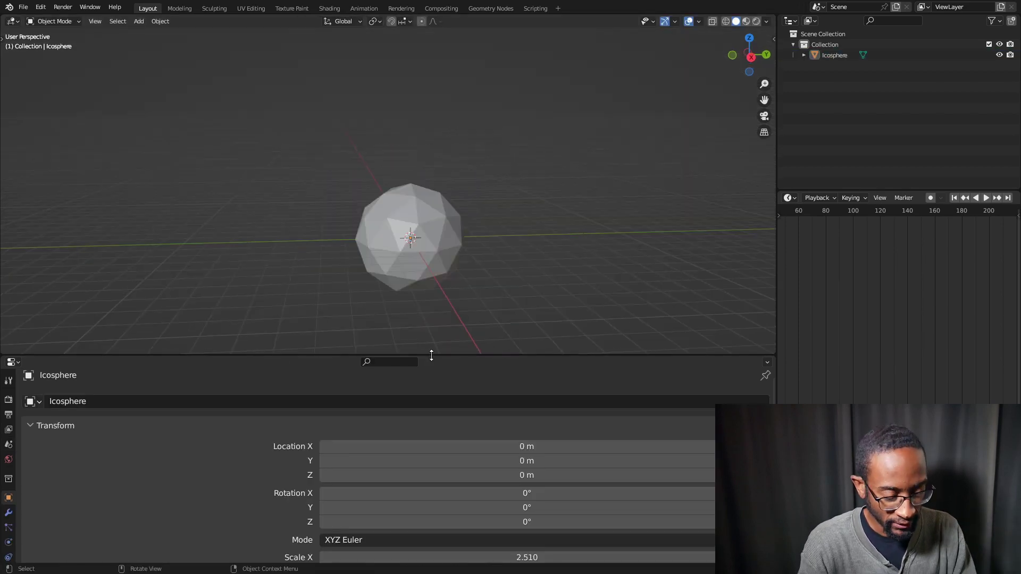
- Enlarge the Properties area and set the render engine to Workbench
{"action": "left_click_drag", "start_coordinate": [432, 355], "coordinate": [434, 318]}
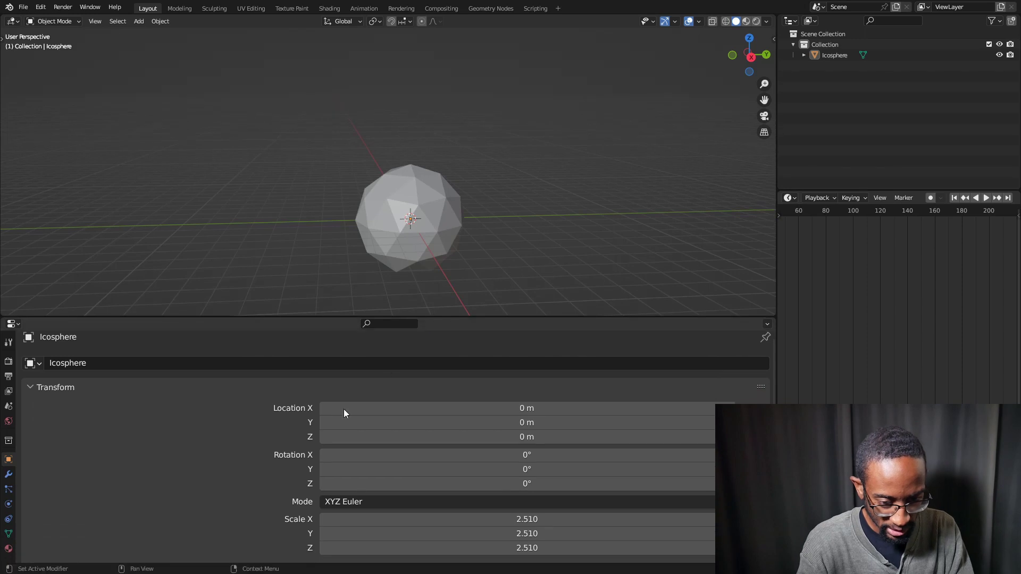
{"action": "middle_click_drag", "start_coordinate": [224, 427], "coordinate": [278, 432], "text": "ctrl"}
{"action": "key", "text": "a"}
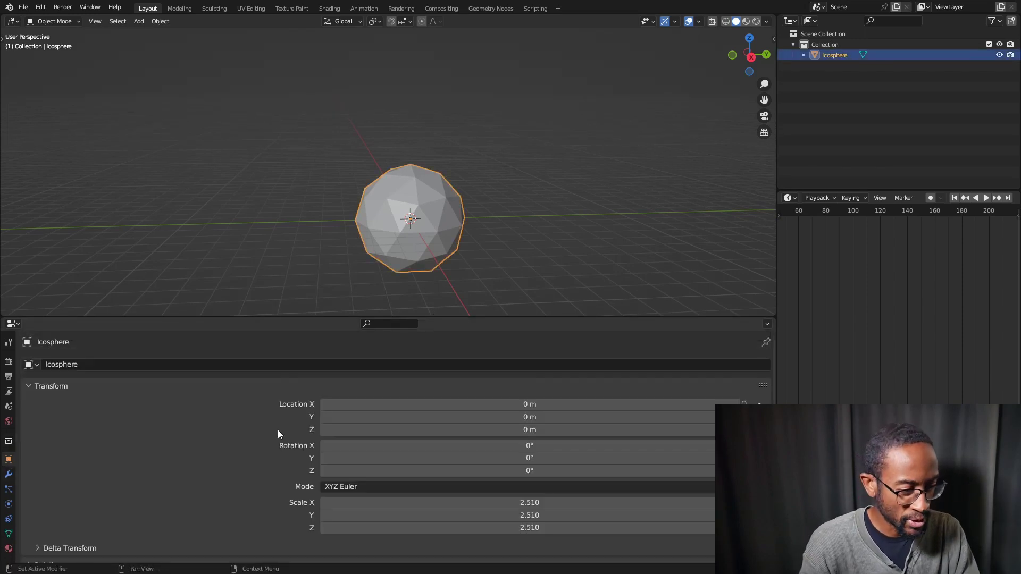
{"action": "left_click", "coordinate": [8, 362]}
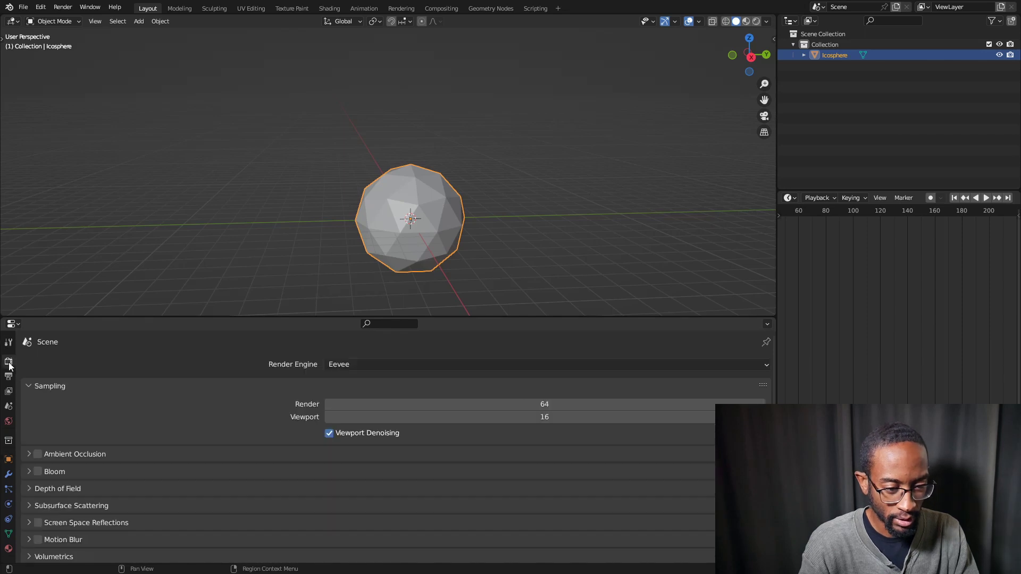
{"action": "left_click", "coordinate": [388, 367]}
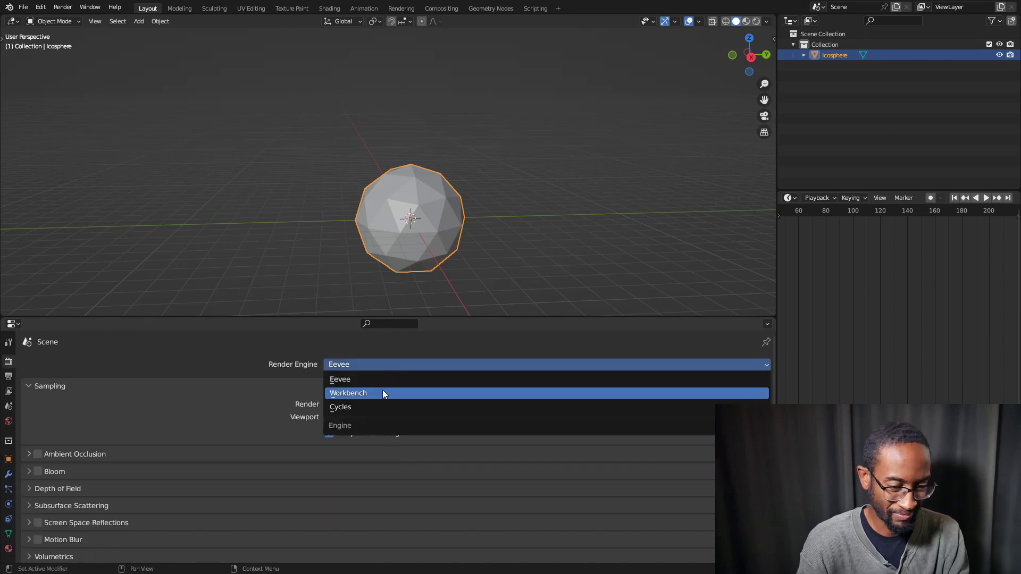
{"action": "left_click", "coordinate": [382, 391]}
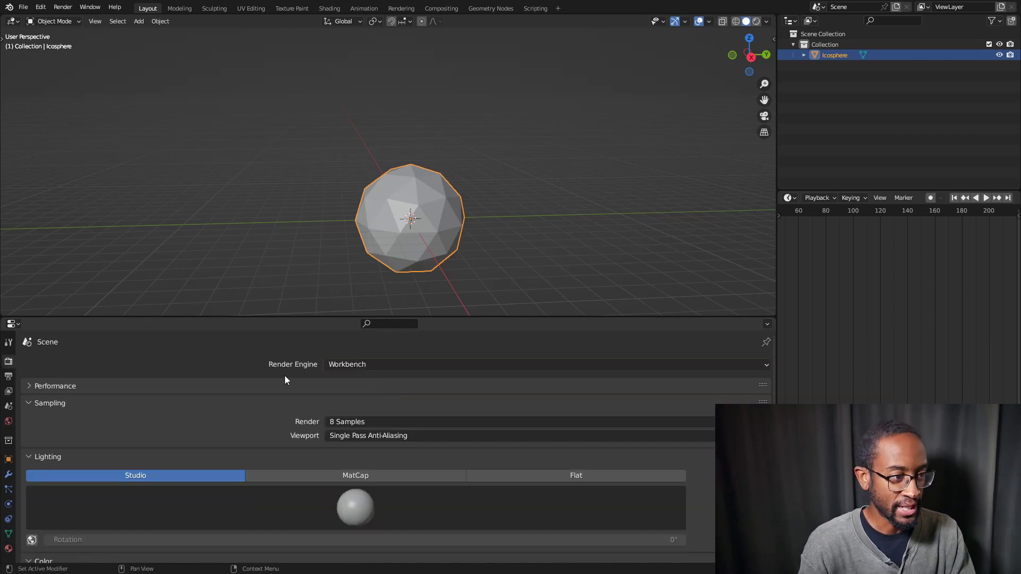
{"action": "left_click", "coordinate": [300, 150]}
{"action": "left_click", "coordinate": [23, 7]}
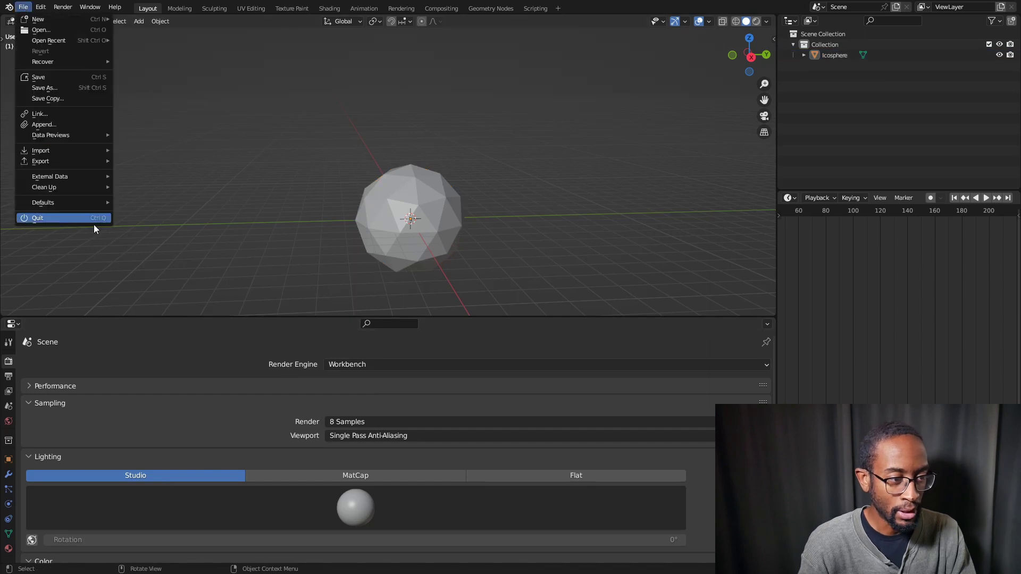
- Save the icosphere scene and rearranged layout as the startup file, confirming the popup
{"action": "mouse_move", "coordinate": [106, 205]}
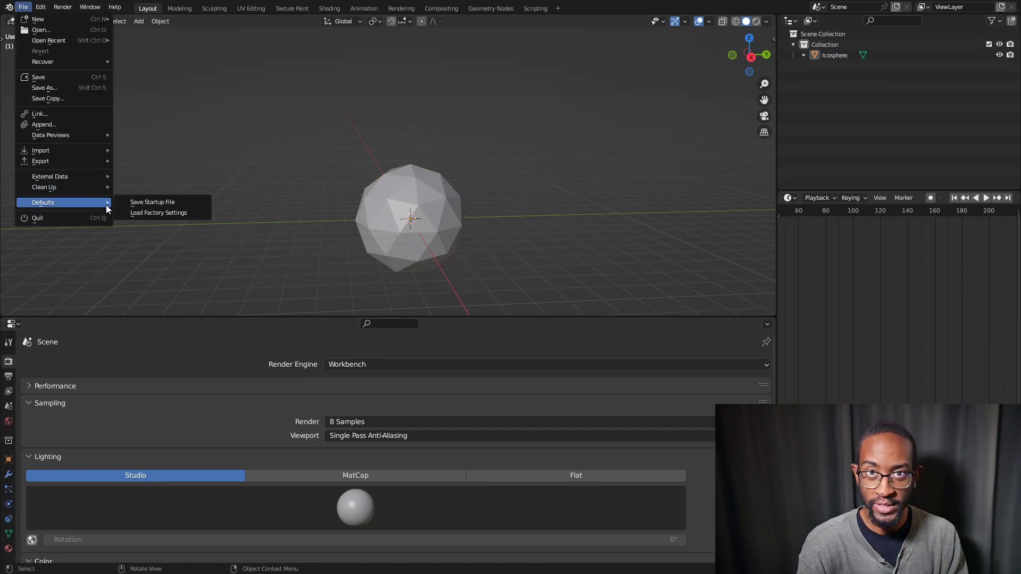
{"action": "left_click", "coordinate": [135, 203]}
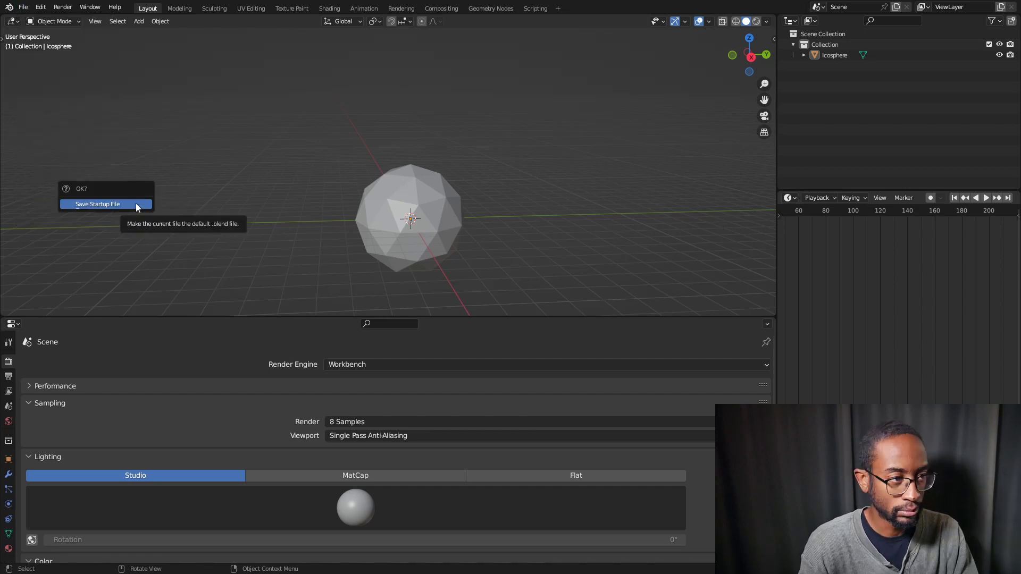
{"action": "left_click", "coordinate": [136, 205]}
{"action": "middle_click_drag", "start_coordinate": [136, 204], "coordinate": [136, 204]}
{"action": "left_click", "coordinate": [23, 7]}
{"action": "mouse_move", "coordinate": [36, 19]}
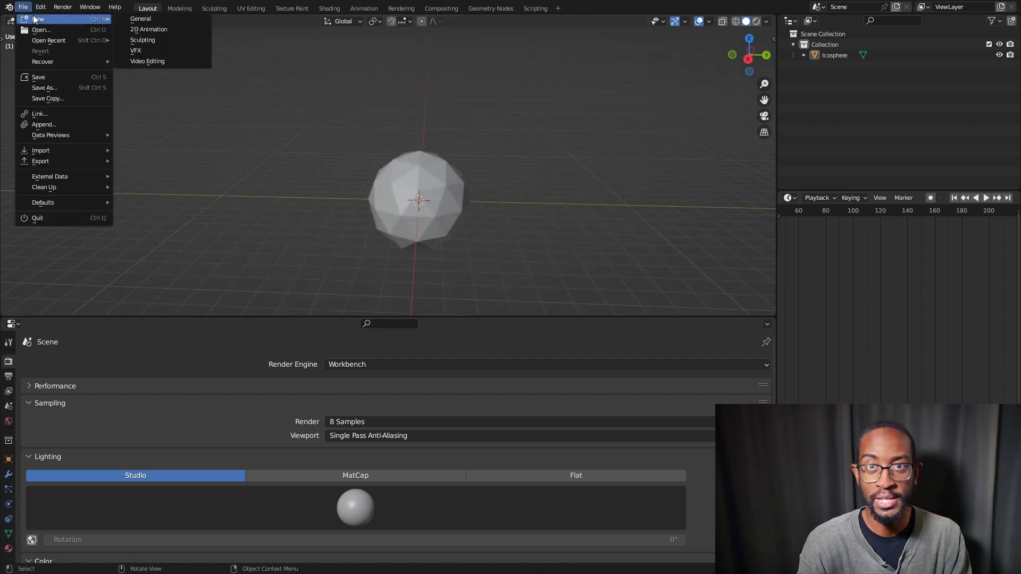
{"action": "left_click", "coordinate": [150, 17]}
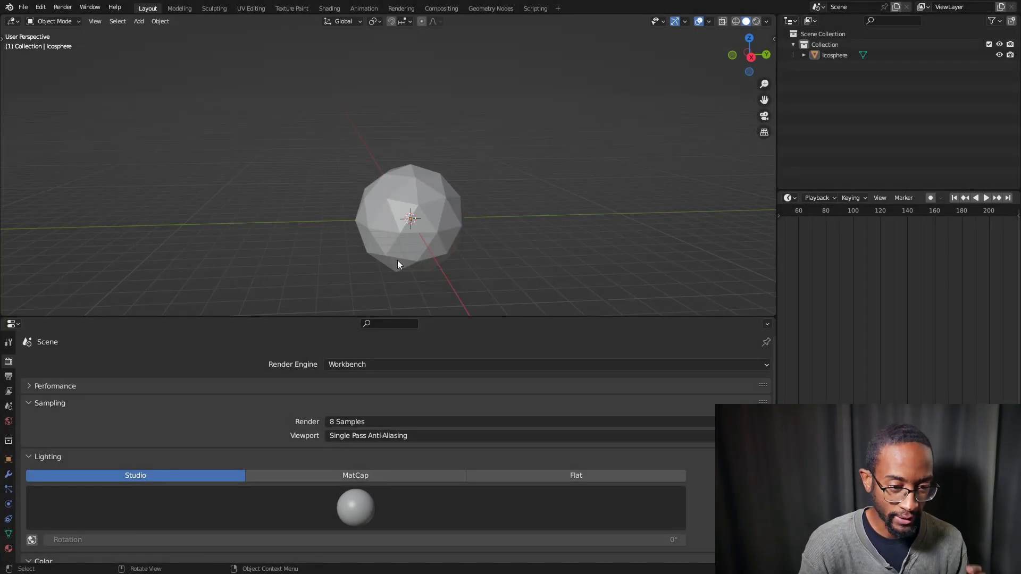
{"action": "left_click", "coordinate": [398, 262]}
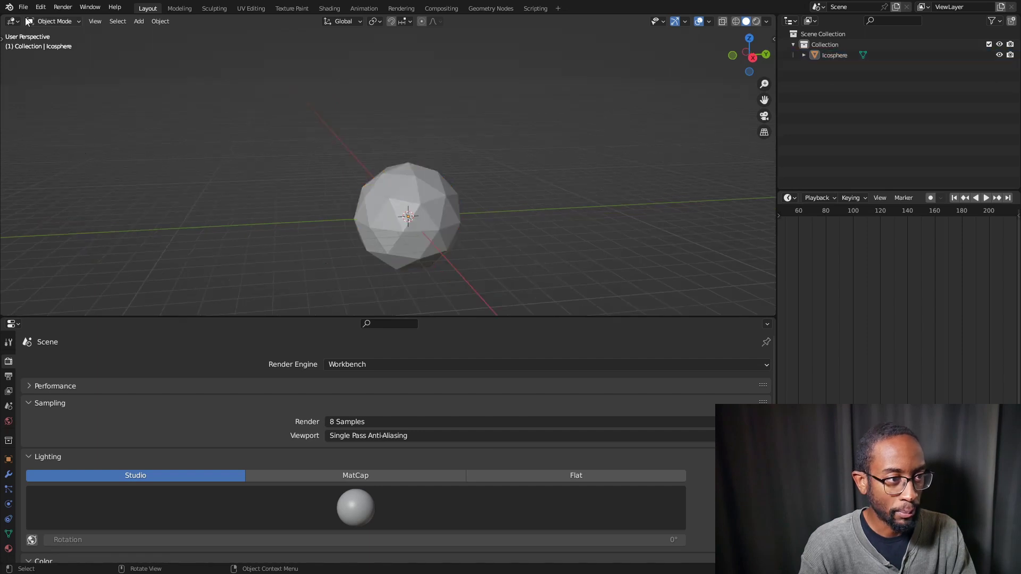
{"action": "left_click", "coordinate": [24, 7]}
{"action": "mouse_move", "coordinate": [49, 17]}
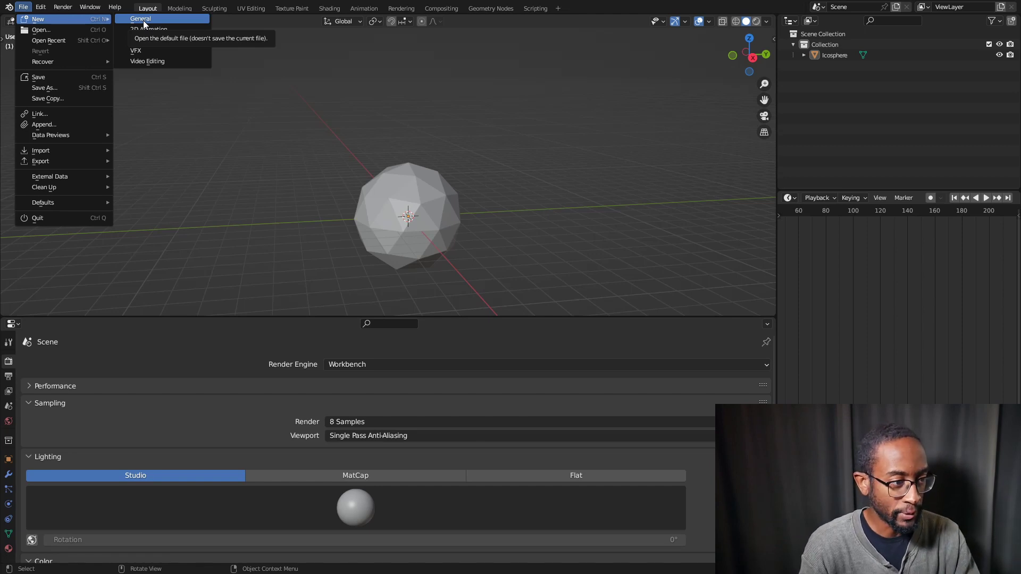
- Load Factory Settings from File > Defaults and confirm, restoring the default cube scene
{"action": "mouse_move", "coordinate": [75, 208]}
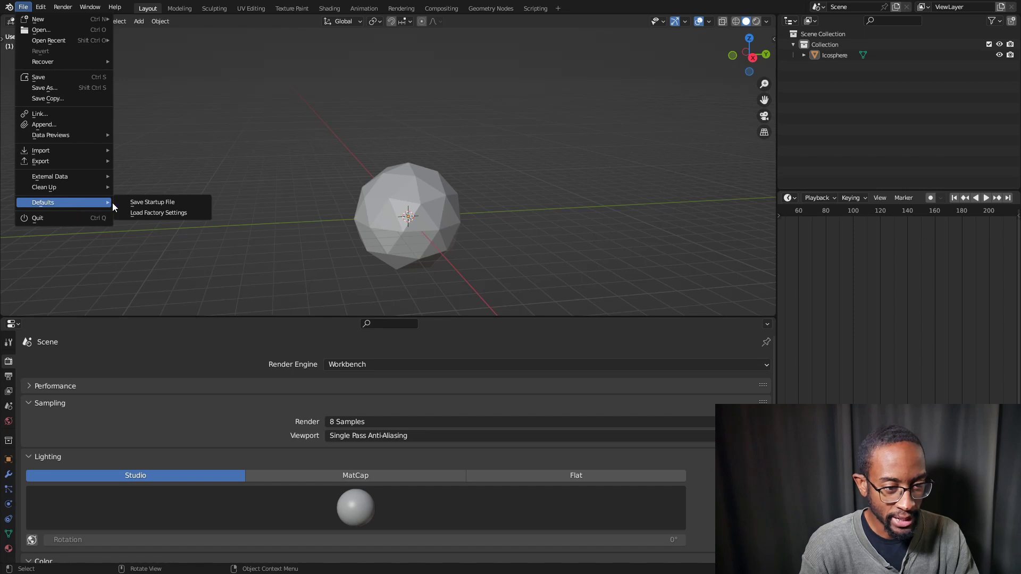
{"action": "left_click", "coordinate": [138, 211]}
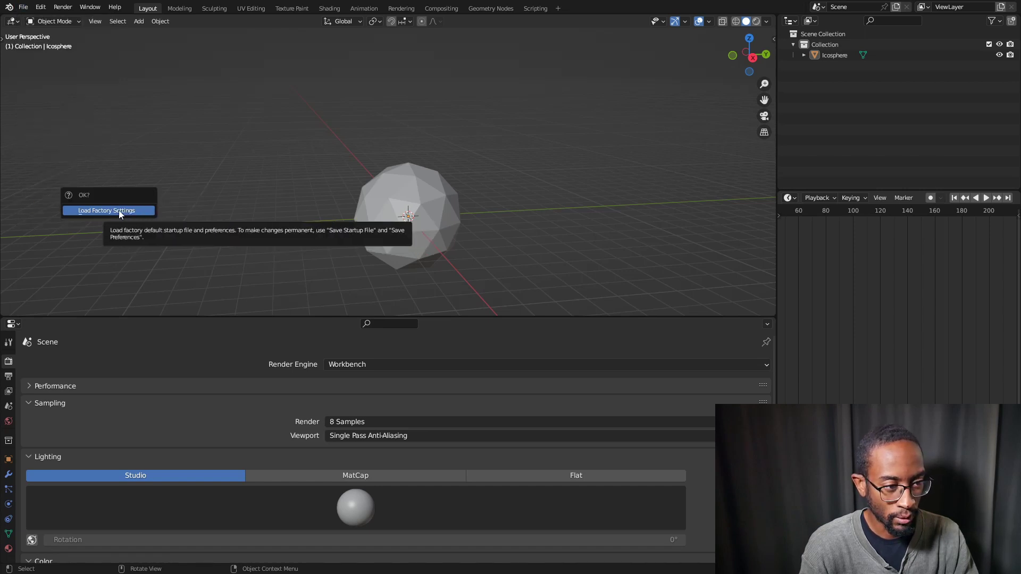
{"action": "left_click", "coordinate": [119, 210]}
{"action": "middle_click_drag", "start_coordinate": [204, 240], "coordinate": [344, 291]}
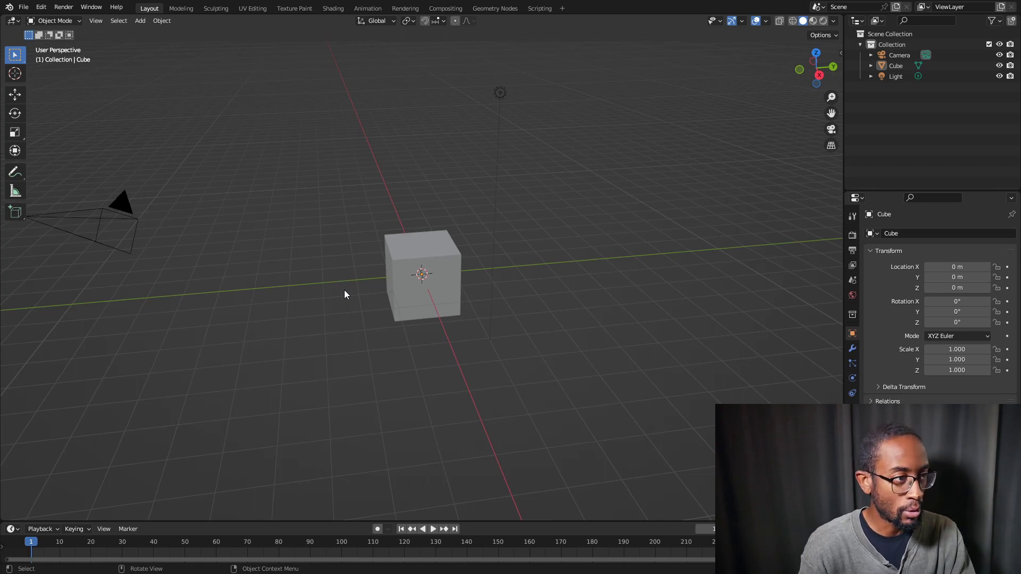
- Save the restored default cube scene as the startup file, confirming the popup
{"action": "left_click", "coordinate": [23, 8]}
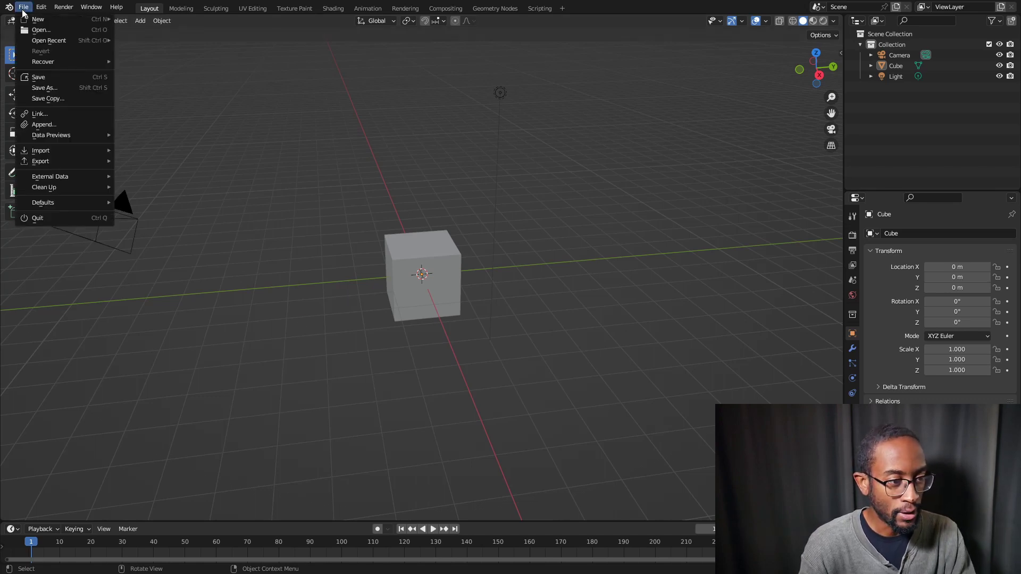
{"action": "mouse_move", "coordinate": [75, 202]}
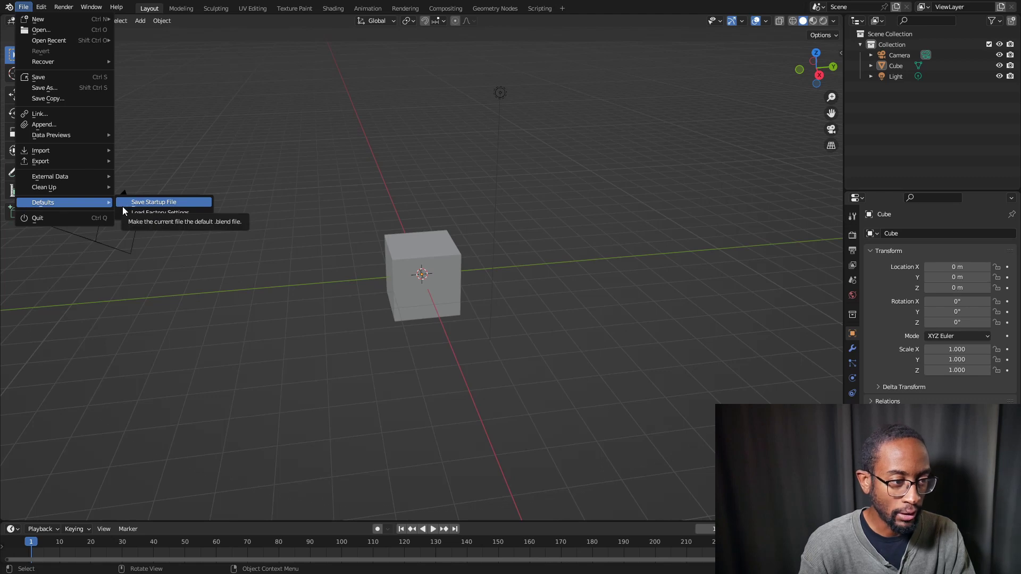
{"action": "left_click", "coordinate": [128, 205]}
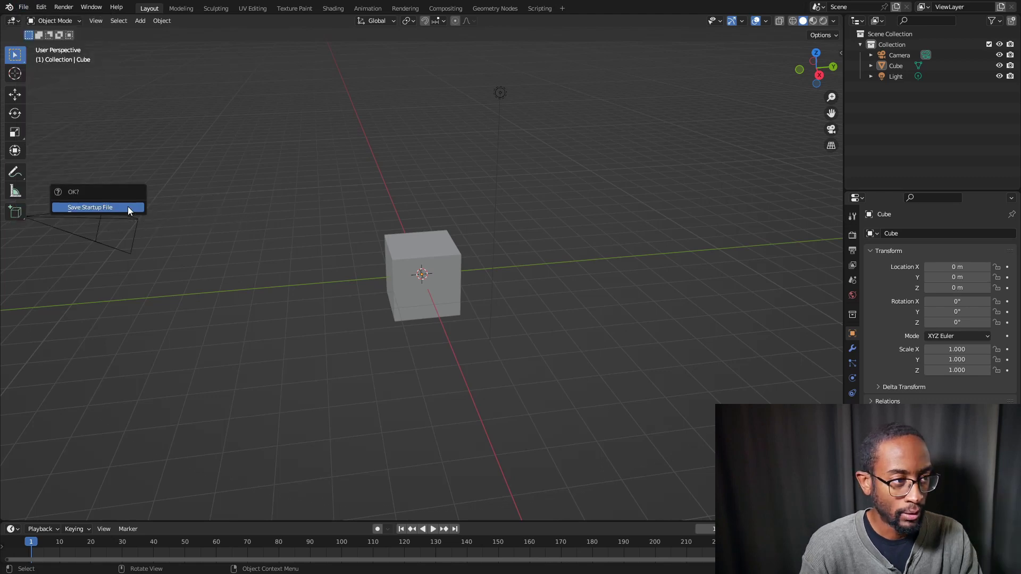
{"action": "left_click", "coordinate": [128, 206]}
- Start a new General file from File > New
{"action": "left_click", "coordinate": [23, 9]}
{"action": "mouse_move", "coordinate": [55, 18]}
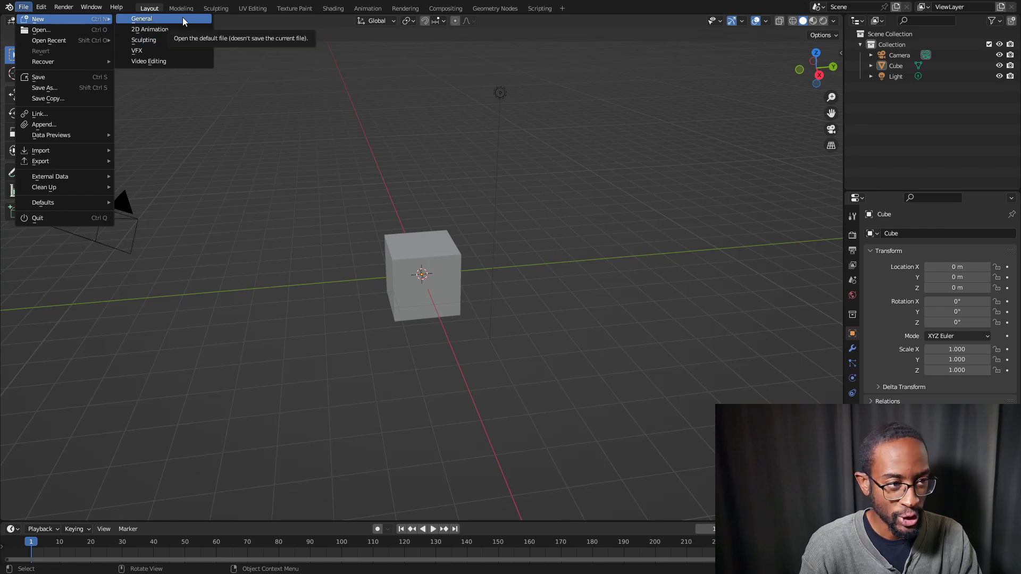
{"action": "left_click", "coordinate": [183, 18]}
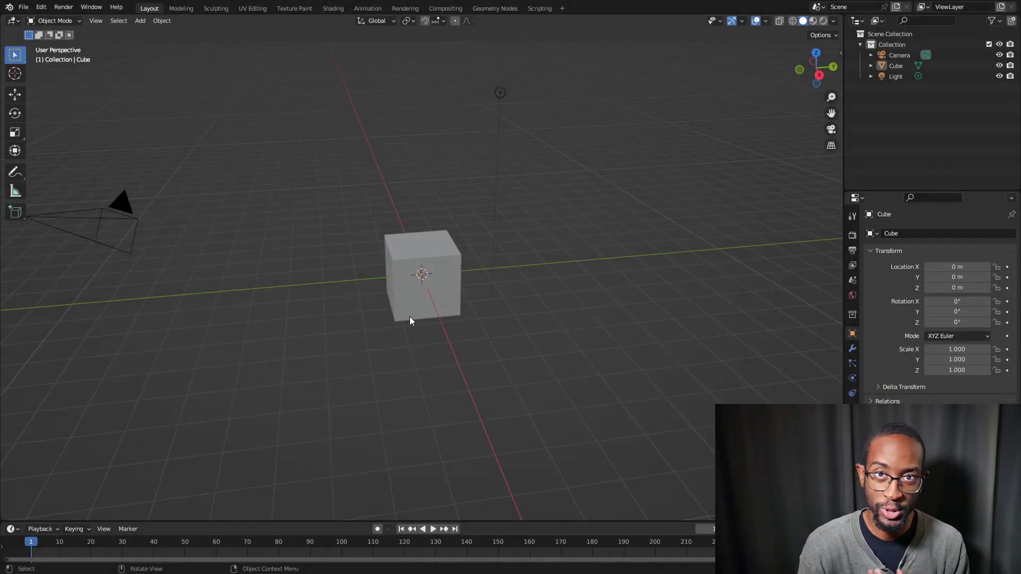